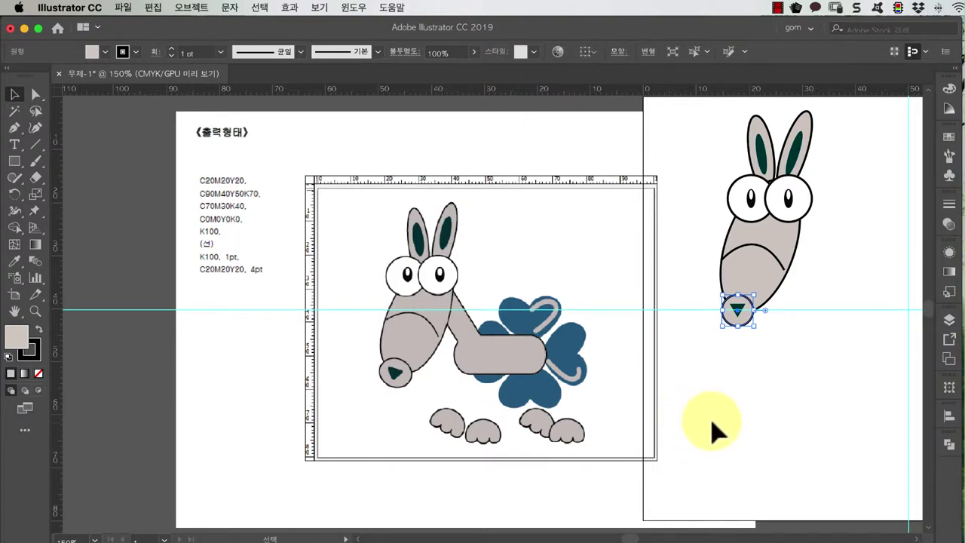
Deselect the nose circle and scroll right to the empty artboard space beside the head
scroll(732, 420, right, 5)
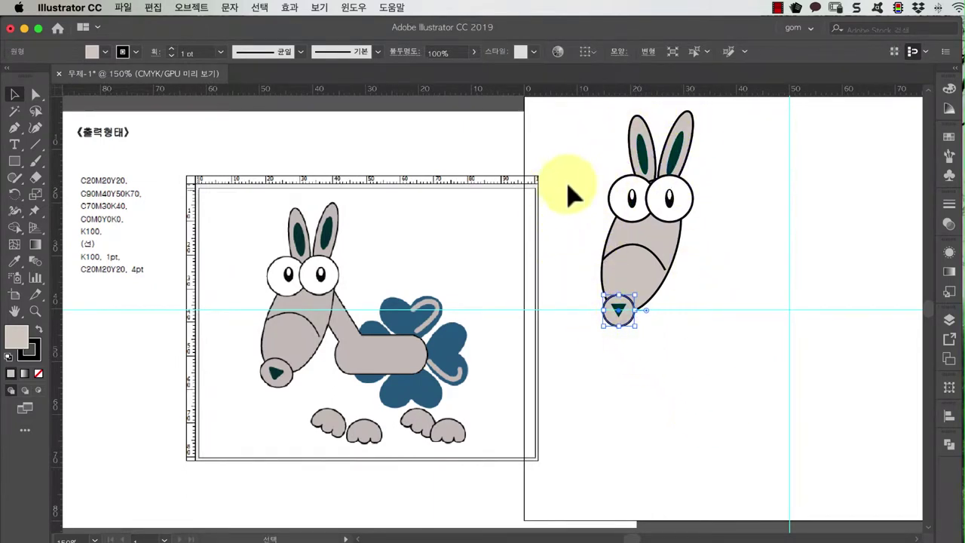
click(657, 379)
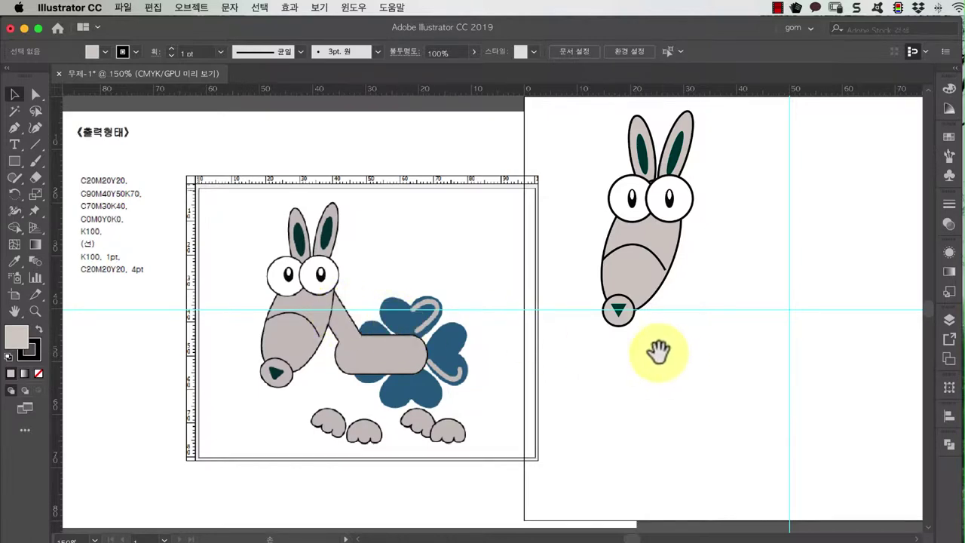
scroll(658, 351, right, 1)
scroll(657, 351, right, 3)
scroll(658, 351, right, 10)
scroll(566, 301, right, 2)
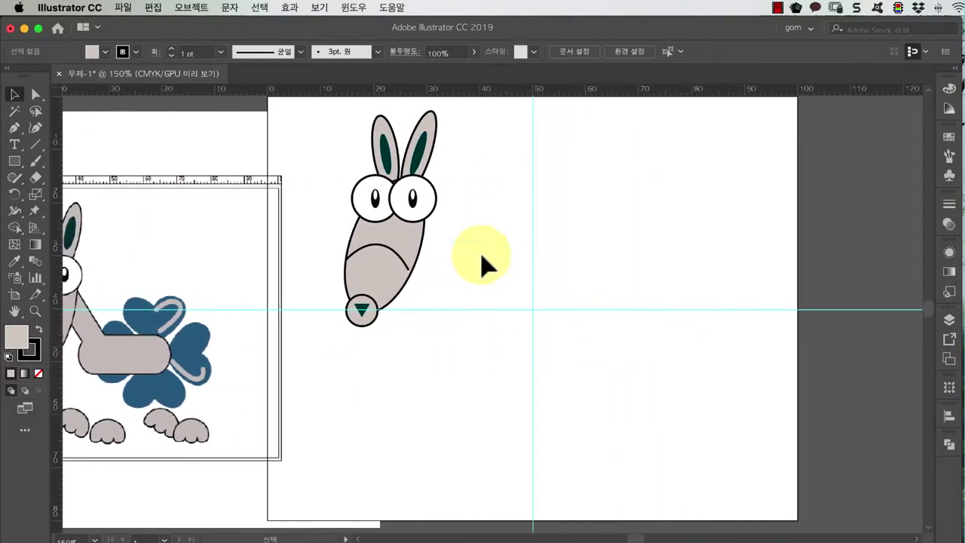
Draw a grey pill-shaped rounded rectangle, about 33 × 13 mm, right of the head
click(13, 160)
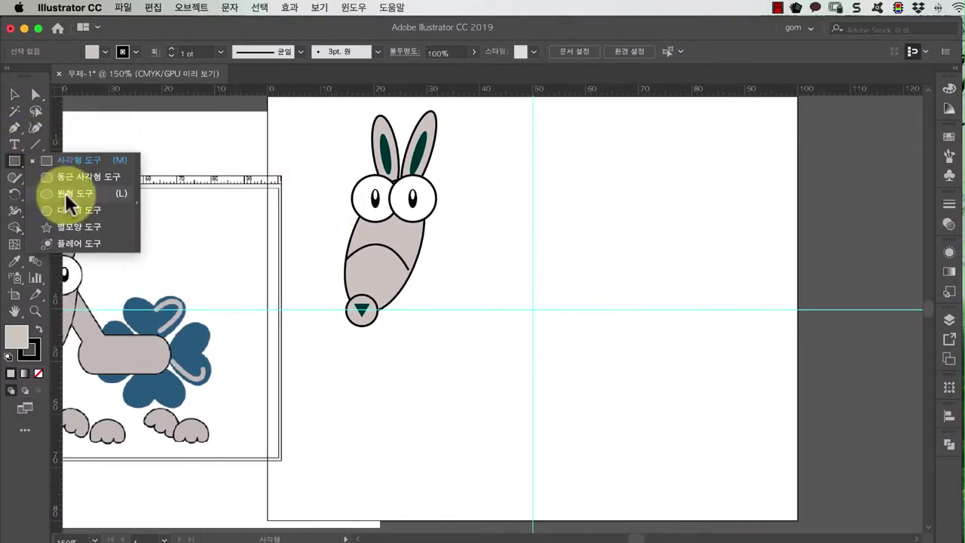
click(83, 178)
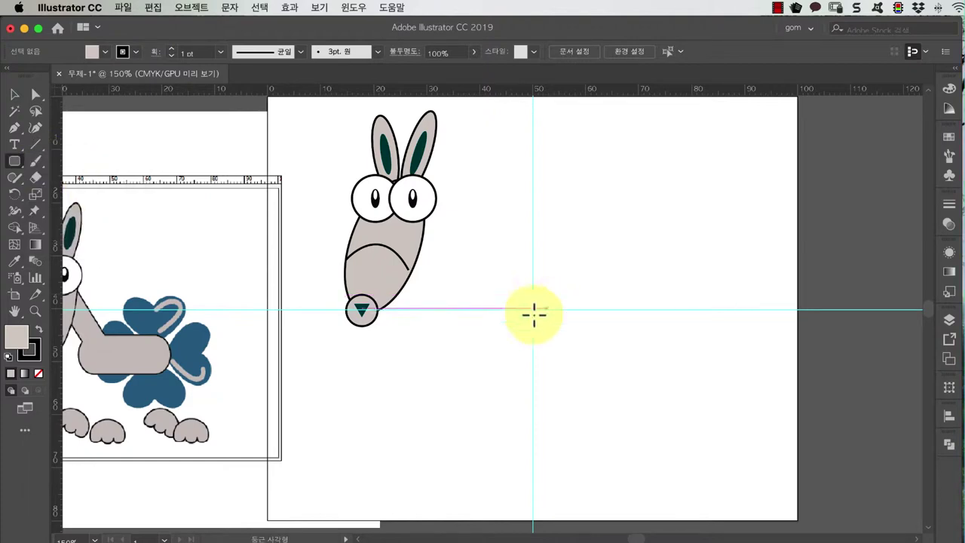
drag(471, 296, 624, 360)
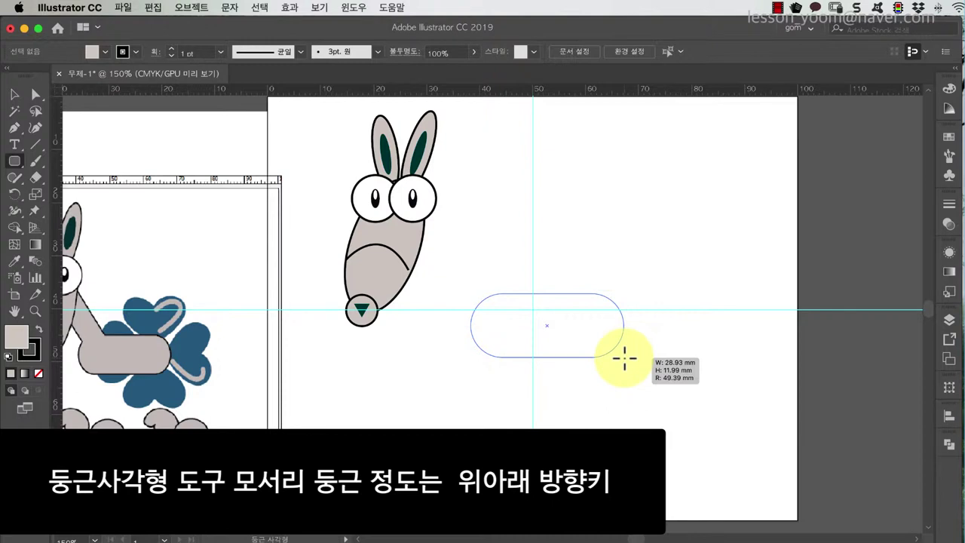
mouse_move(624, 360)
mouse_down()
mouse_move(619, 381)
mouse_move(647, 368)
mouse_move(642, 402)
mouse_move(586, 370)
mouse_move(655, 383)
mouse_up()
key(Down)
key(Down)
key(Down)
key(Down)
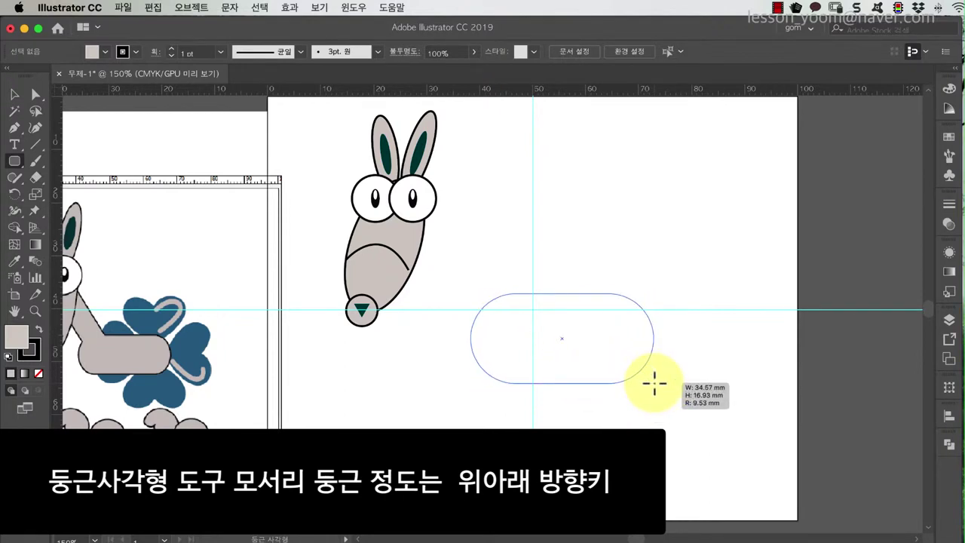
key(Up)
drag(655, 384, 646, 366)
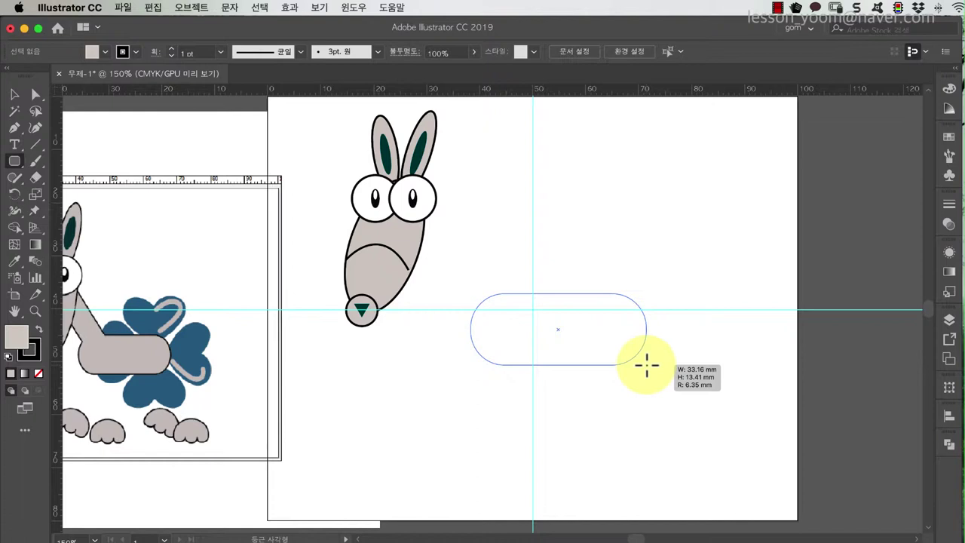
drag(646, 365, 646, 365)
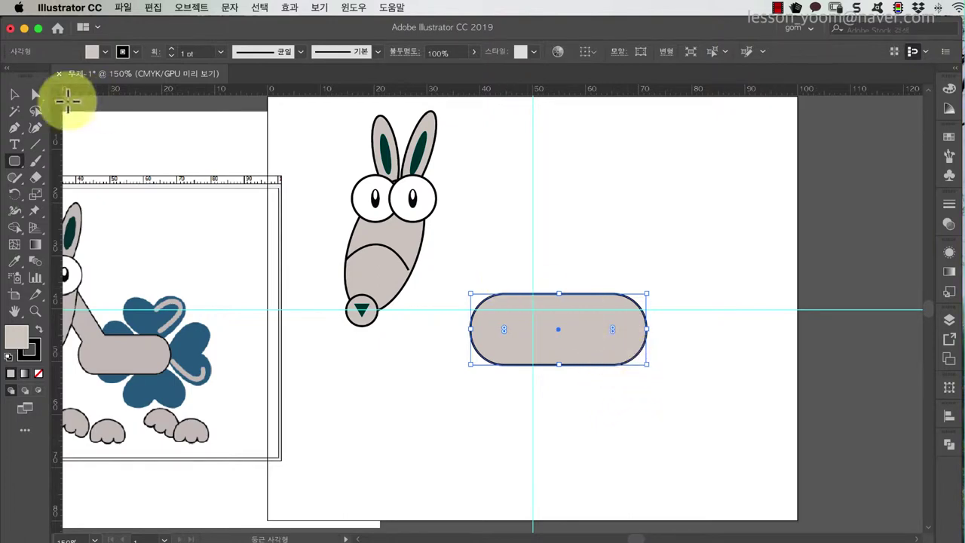
Group all the rabbit head parts and move the group about 6.7 mm right
click(14, 94)
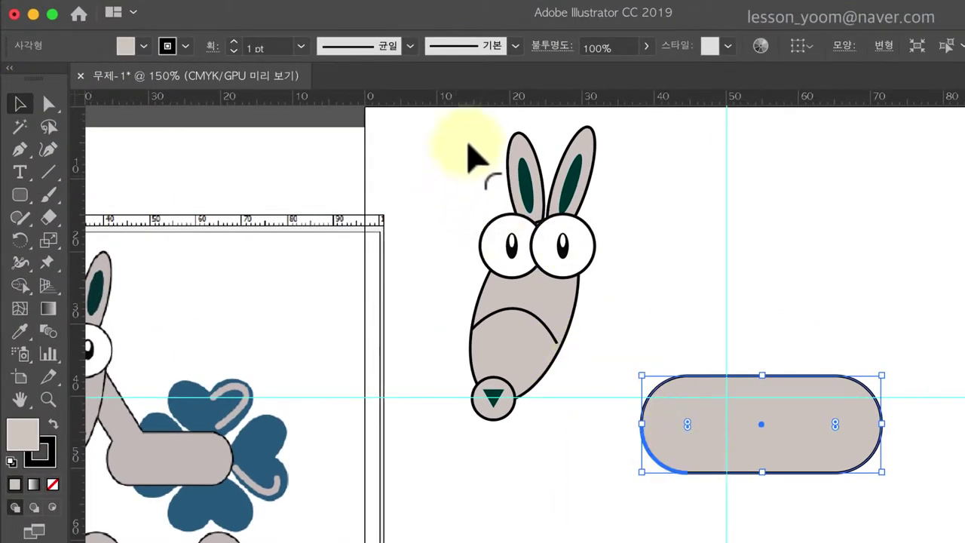
drag(467, 158, 588, 419)
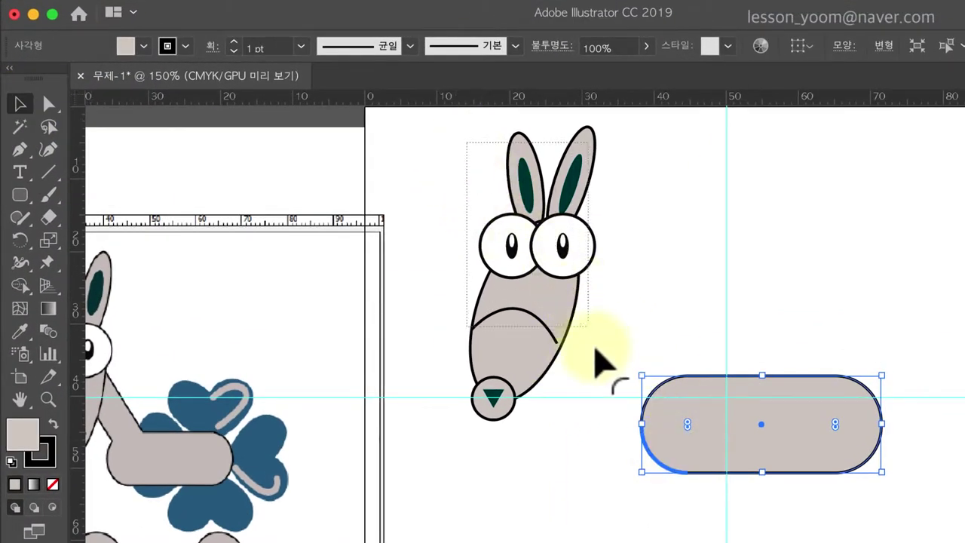
right_click(542, 320)
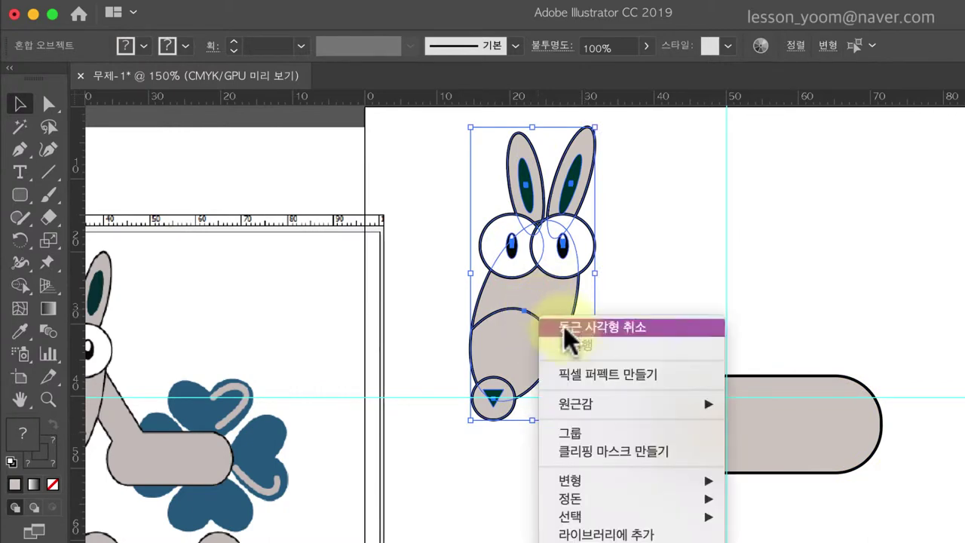
click(564, 430)
drag(561, 328, 611, 329)
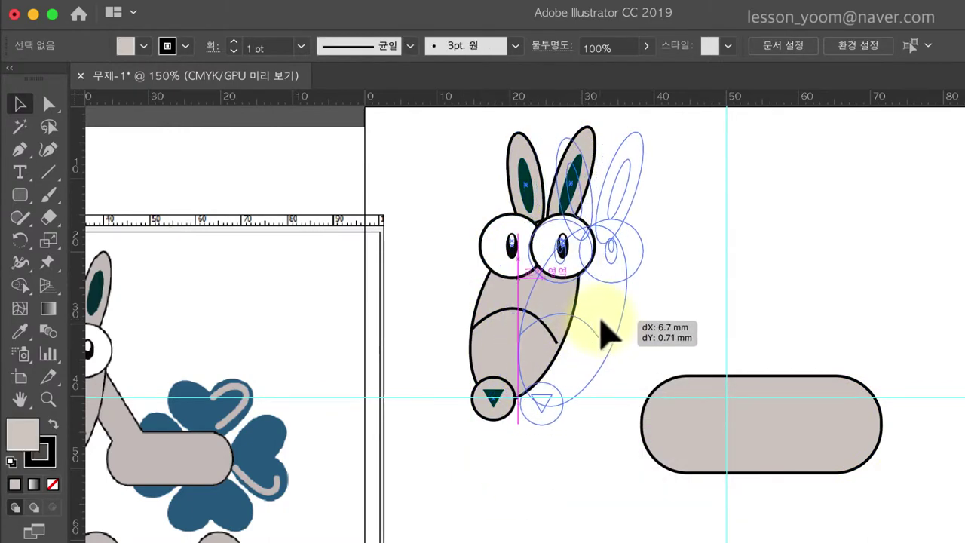
drag(709, 453, 694, 452)
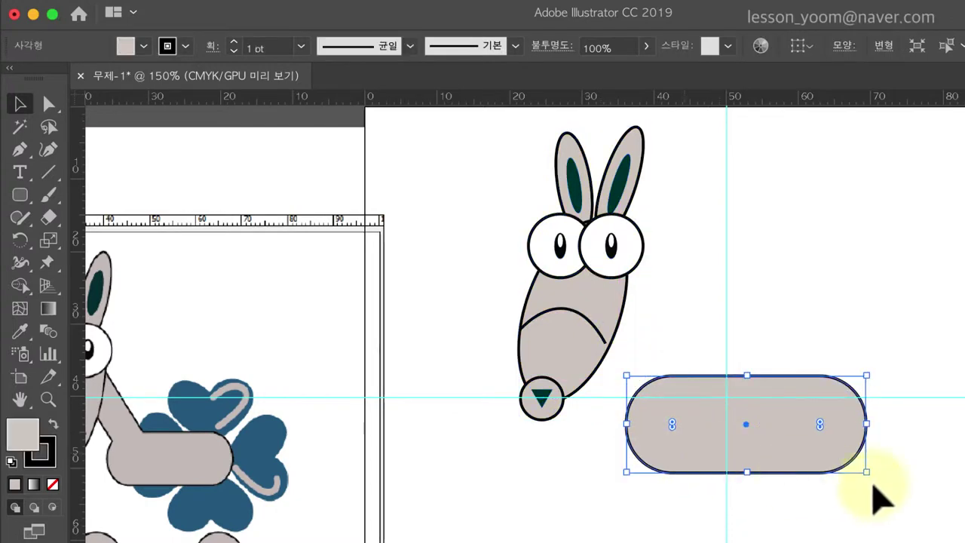
Narrow the body capsule from its left and shift it slightly right and up
drag(875, 373, 843, 383)
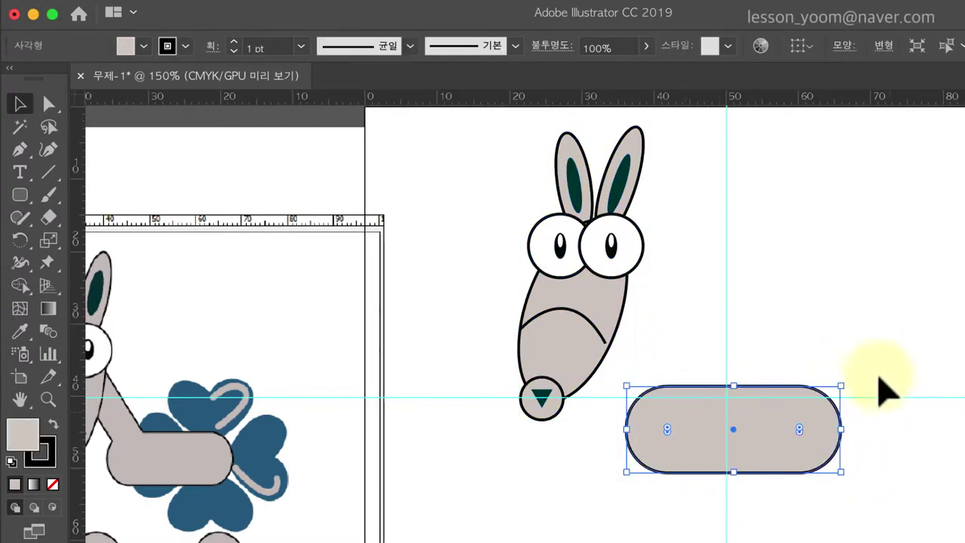
click(884, 388)
mouse_move(784, 447)
mouse_down()
mouse_move(823, 436)
mouse_move(825, 445)
mouse_up()
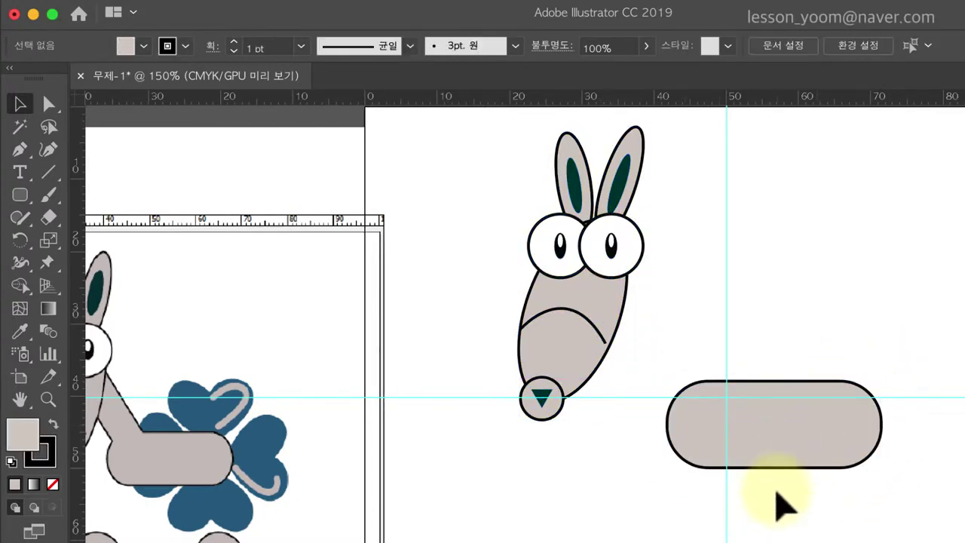
Draw a closed four-point neck shape from the head's side down to the body
click(27, 150)
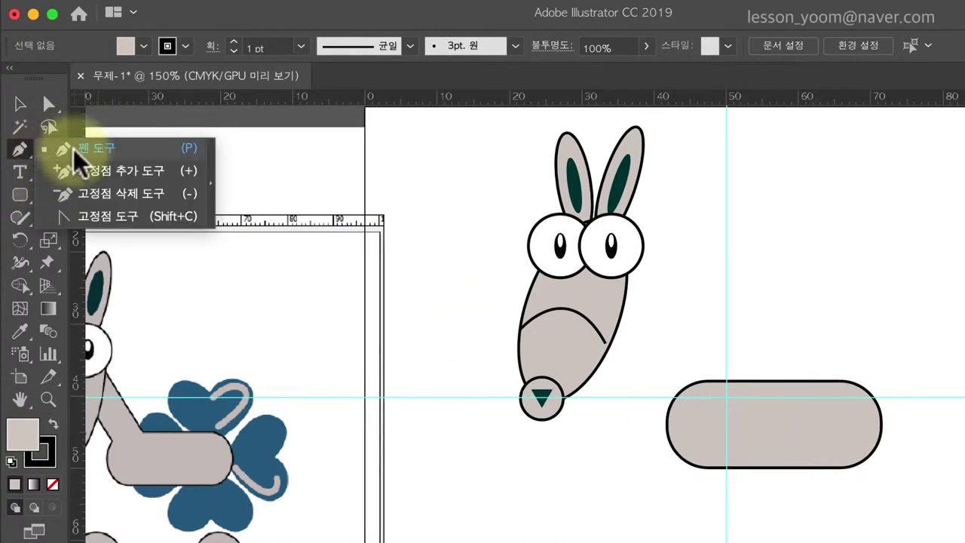
click(617, 287)
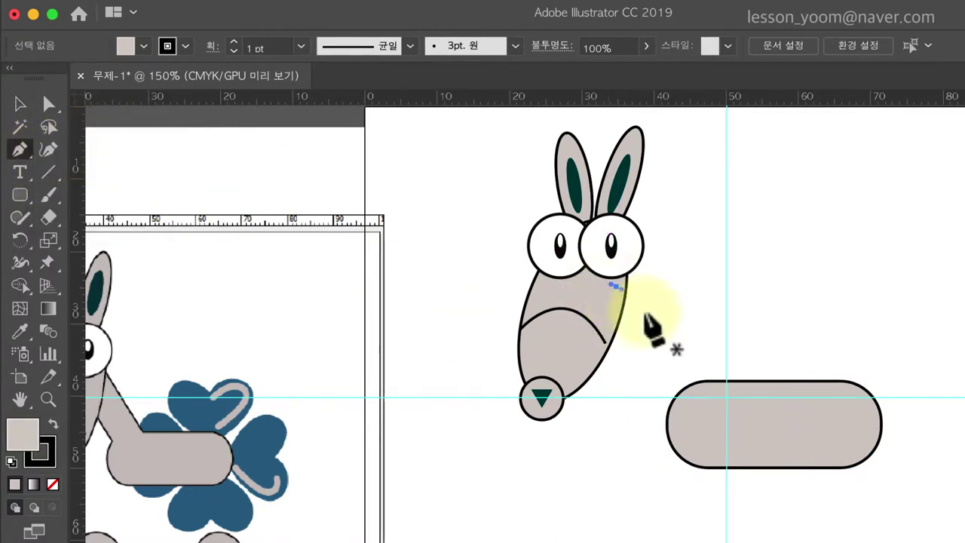
click(718, 395)
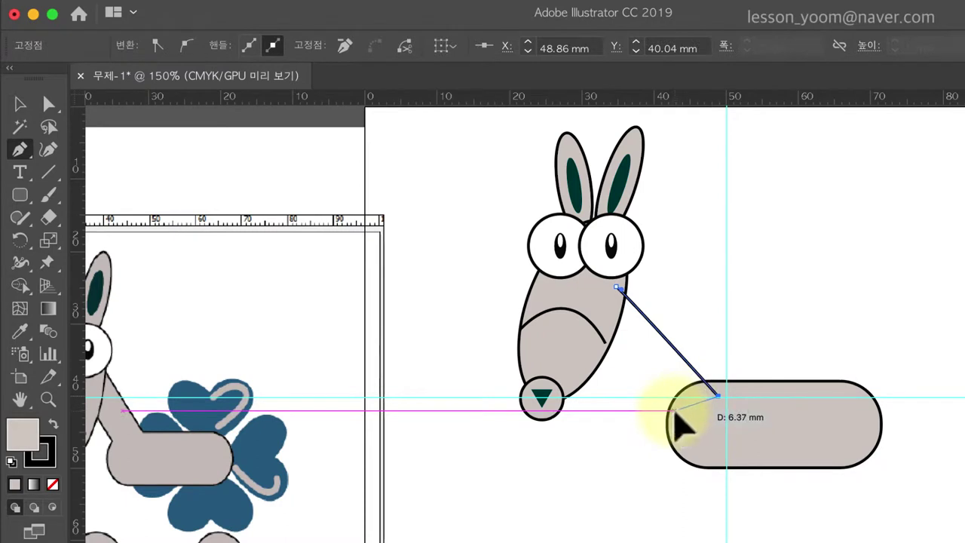
click(674, 411)
click(607, 309)
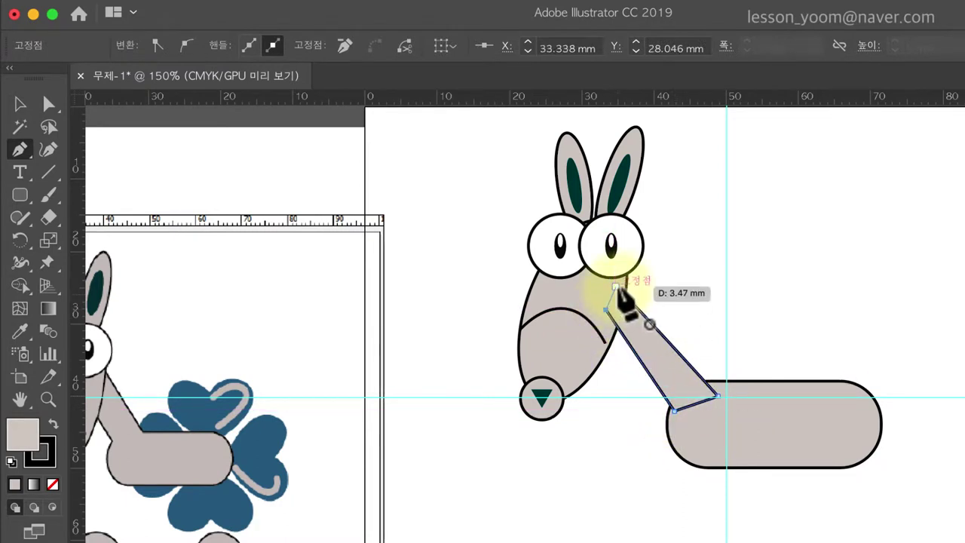
click(616, 288)
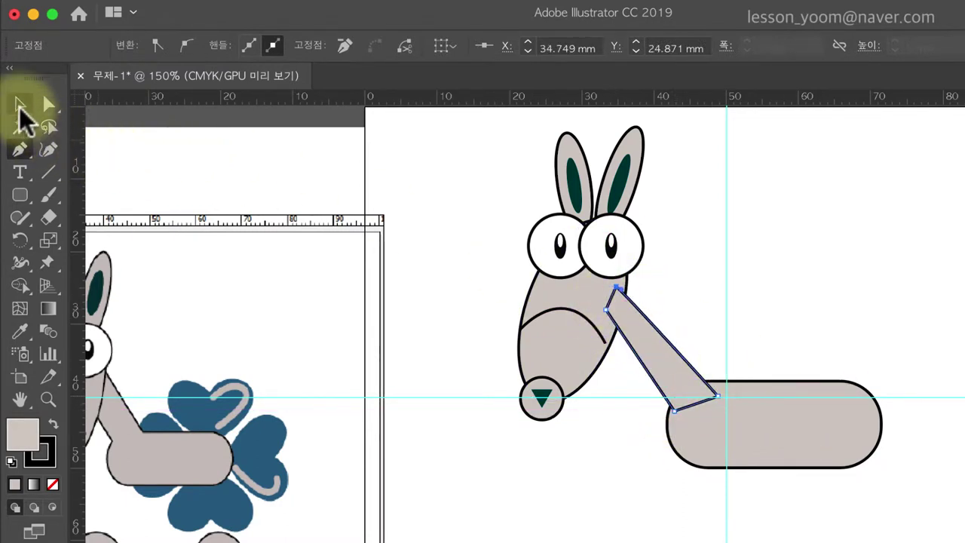
Select the neck shape and the body capsule together
click(20, 105)
click(725, 451)
shift+click(739, 453)
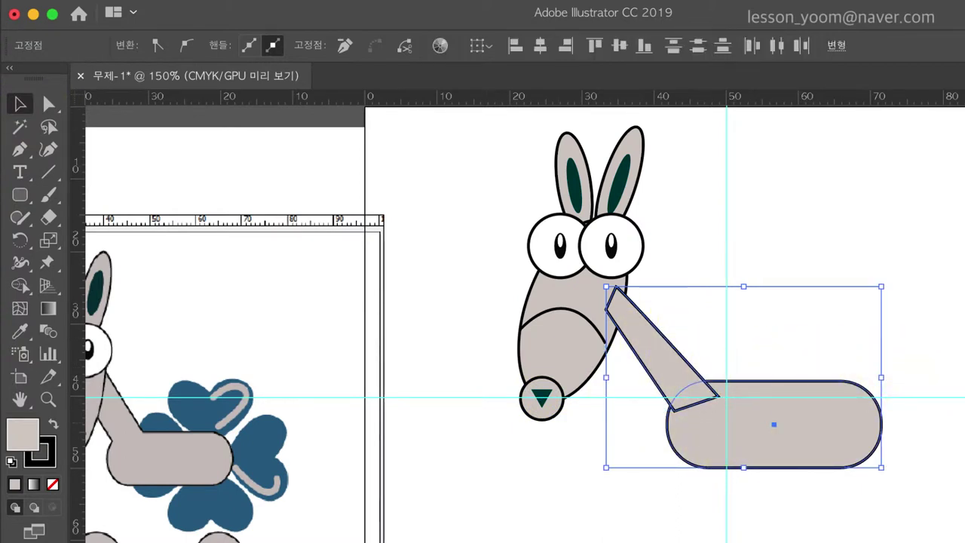
Unite the neck and body capsule into one shape with Pathfinder
click(955, 268)
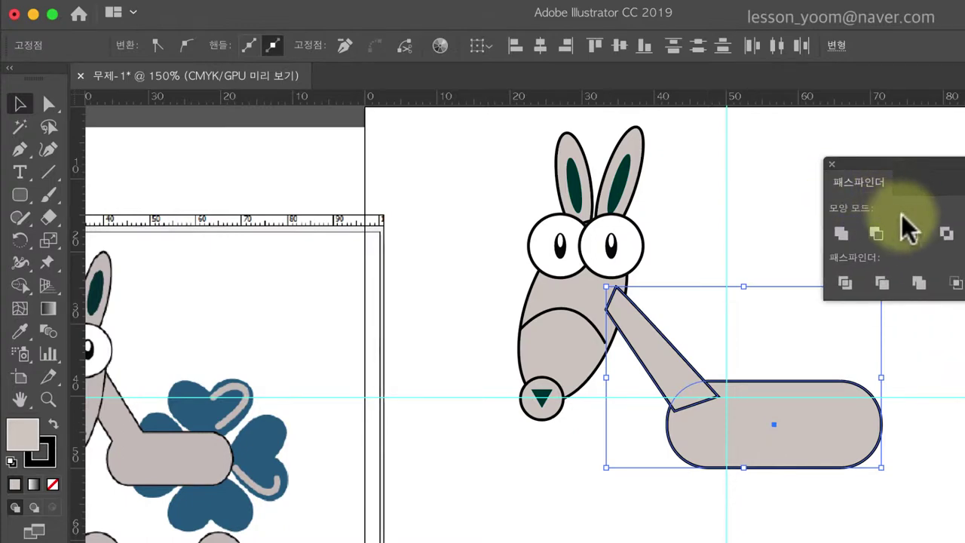
drag(920, 168, 843, 187)
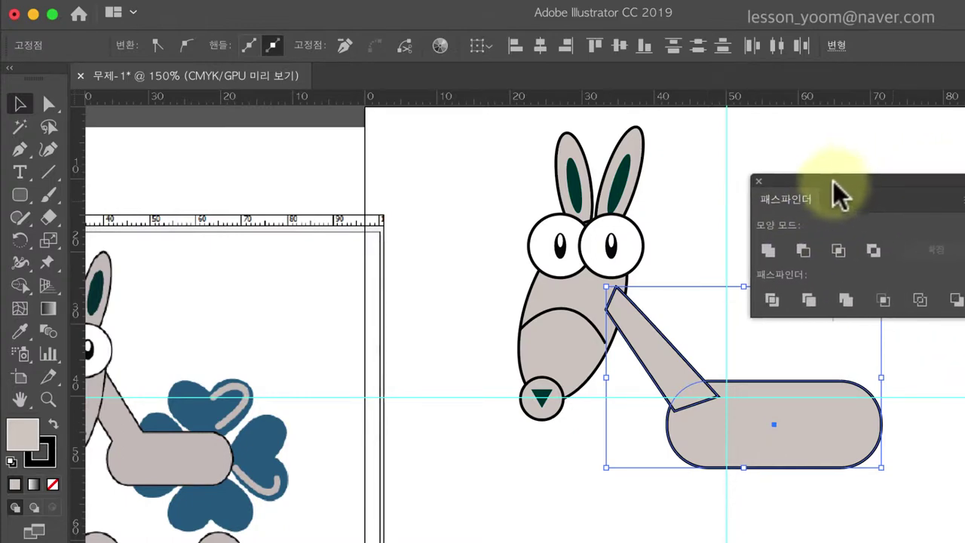
click(764, 254)
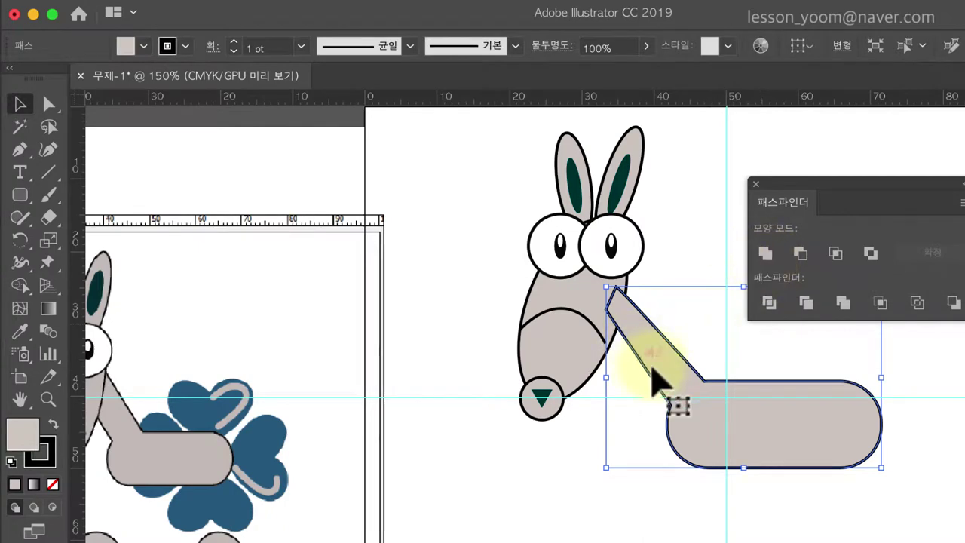
click(544, 483)
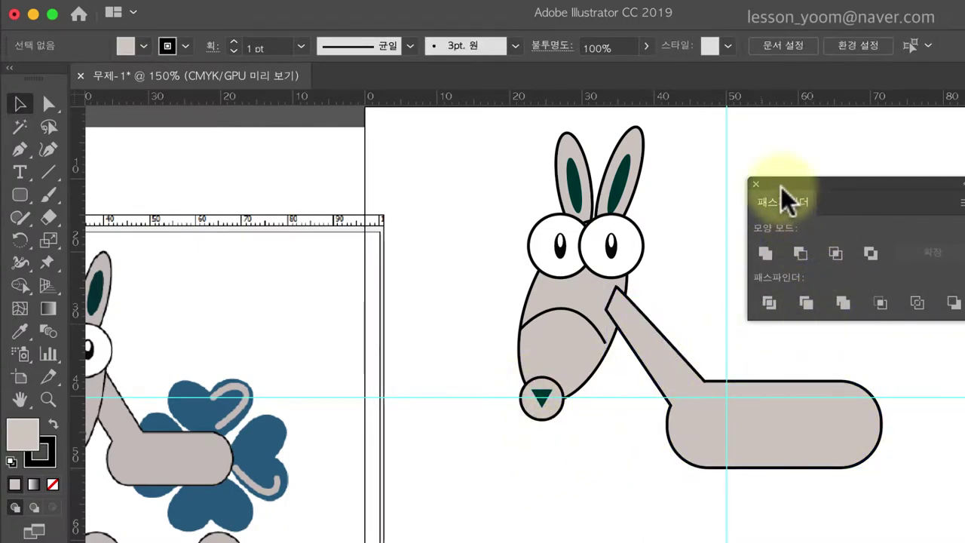
click(756, 183)
Group the merged neck-and-body shape and move it right and slightly down
click(654, 356)
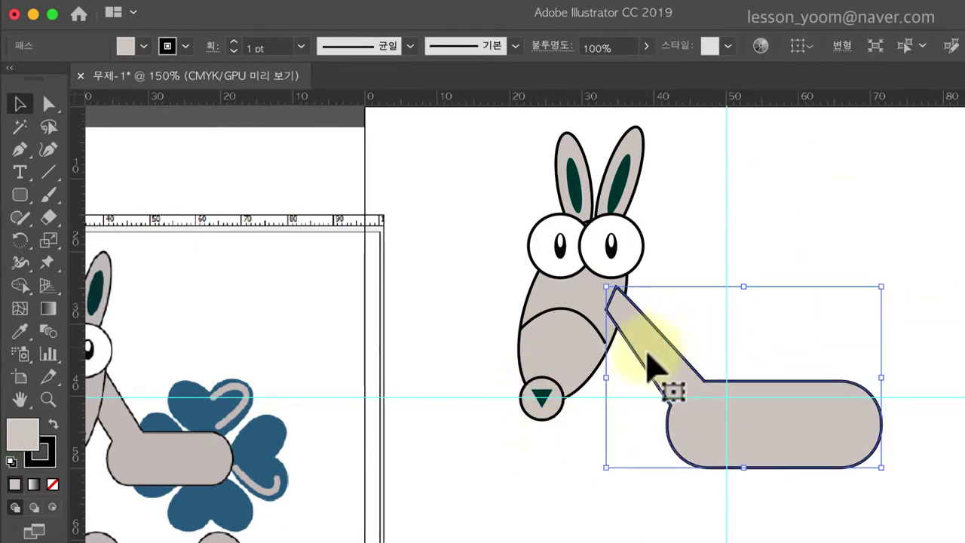
right_click(658, 341)
click(725, 485)
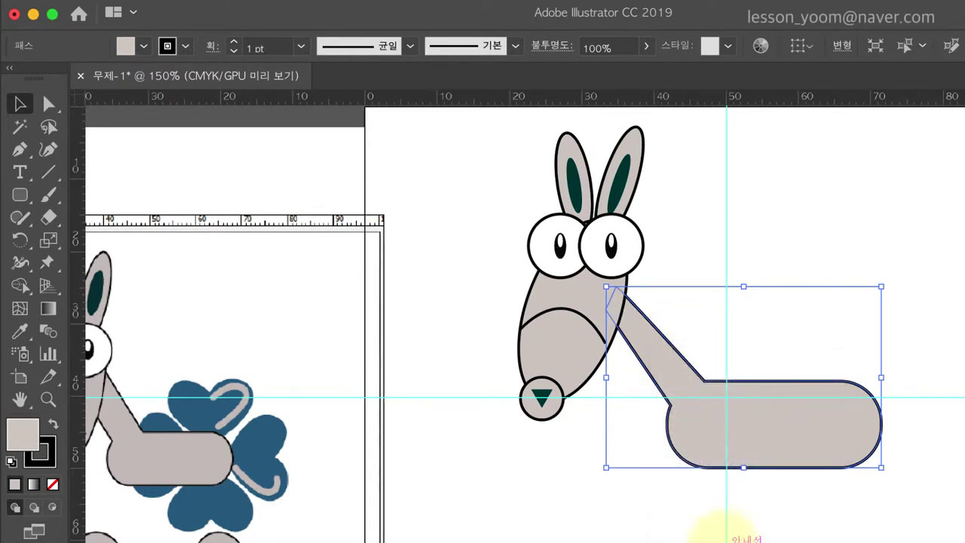
mouse_move(694, 439)
mouse_down()
mouse_move(684, 429)
mouse_move(765, 422)
mouse_up()
click(657, 491)
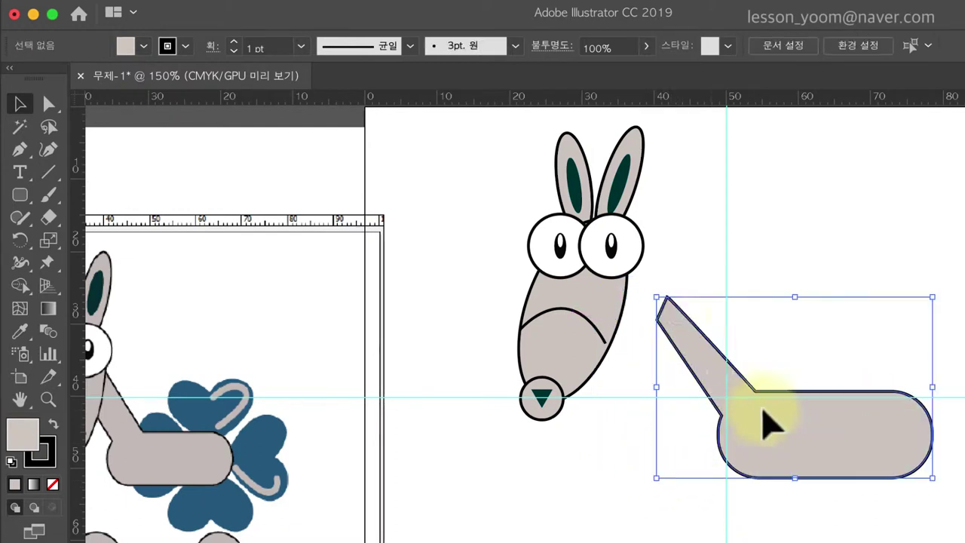
Shift the neck-and-body shape up-left until the neck meets the head's right side
click(49, 106)
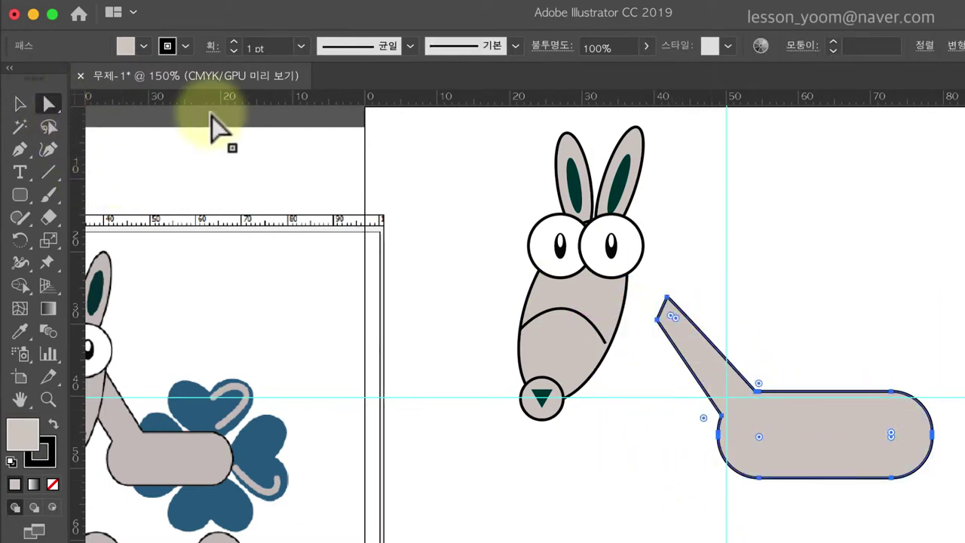
drag(655, 326, 637, 344)
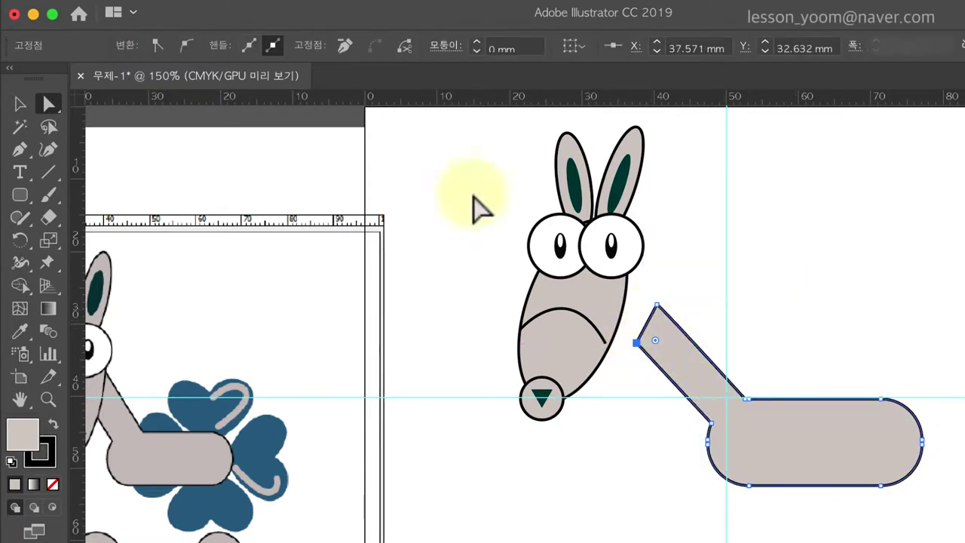
click(19, 104)
click(805, 363)
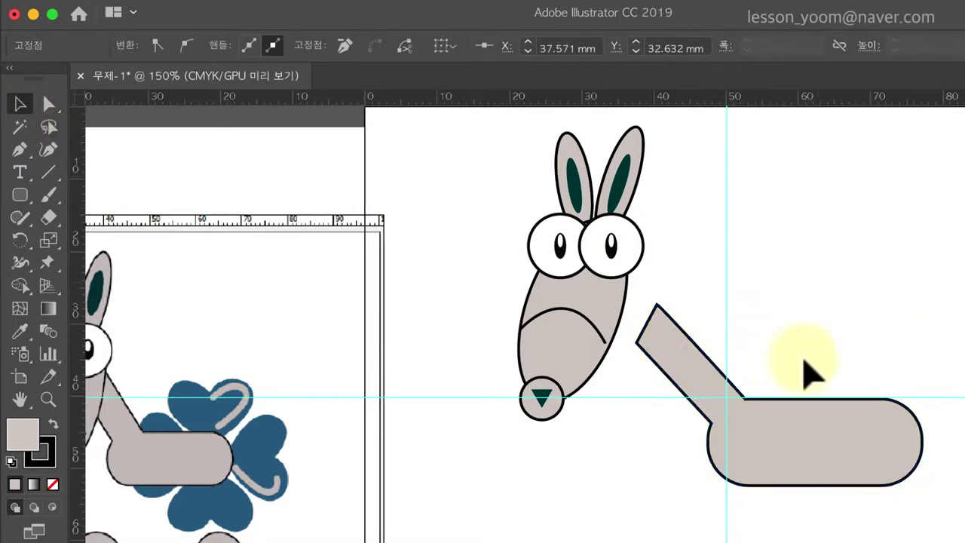
drag(776, 444, 732, 427)
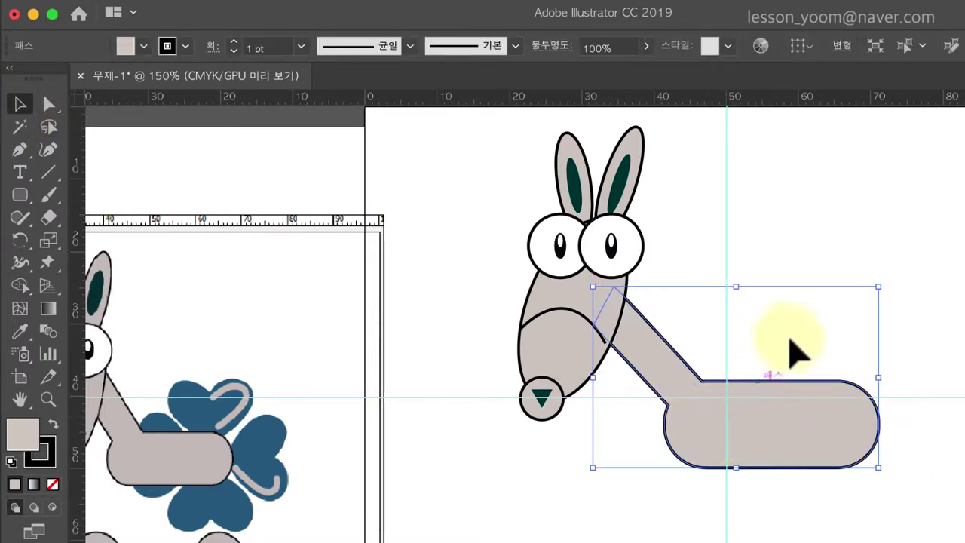
click(841, 297)
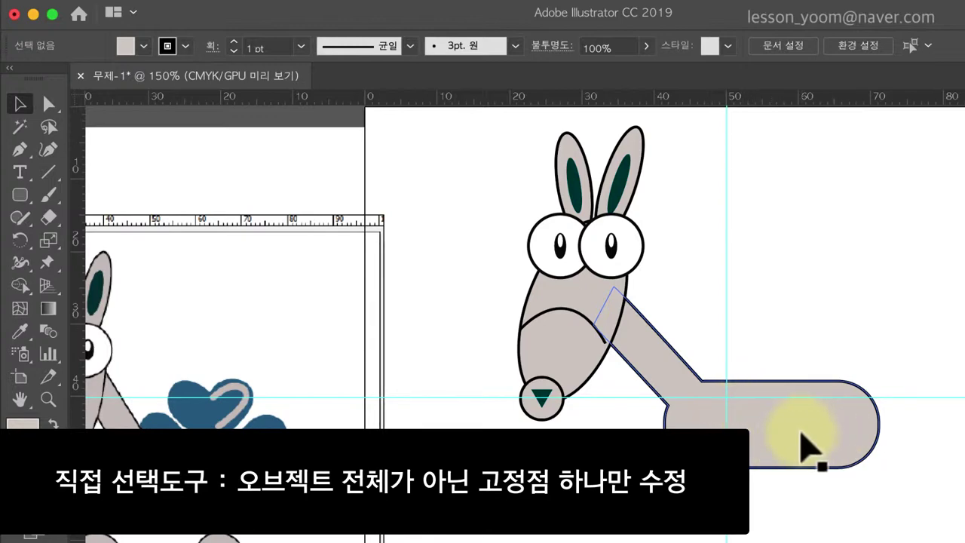
Deselect and pan to the empty space below the body
scroll(733, 420, left, 5)
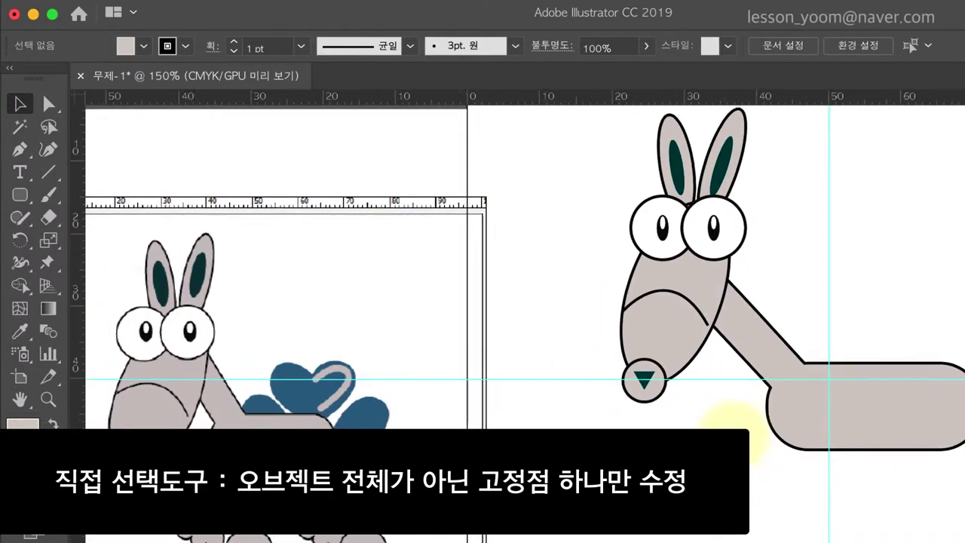
mouse_move(895, 423)
mouse_down()
mouse_move(883, 401)
mouse_move(890, 413)
mouse_up()
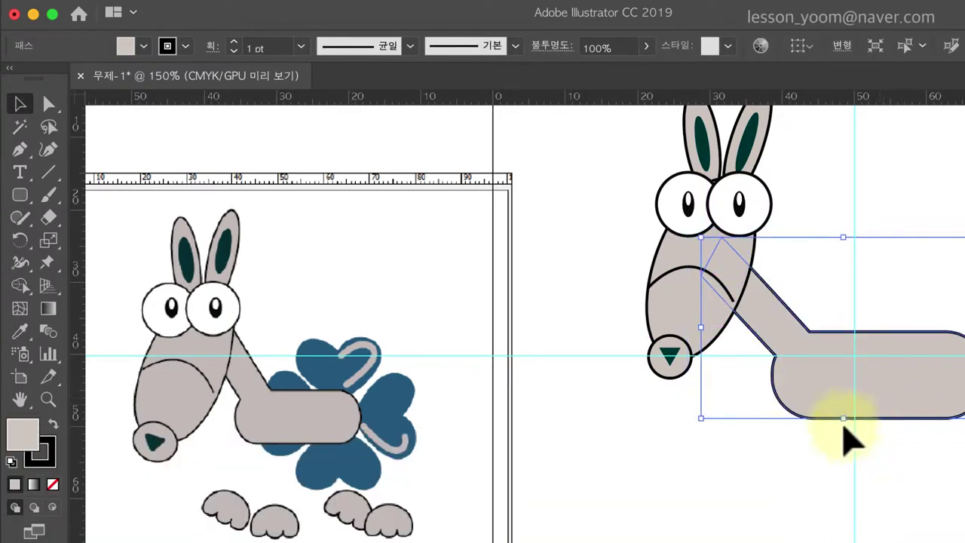
click(457, 428)
drag(689, 474, 609, 366)
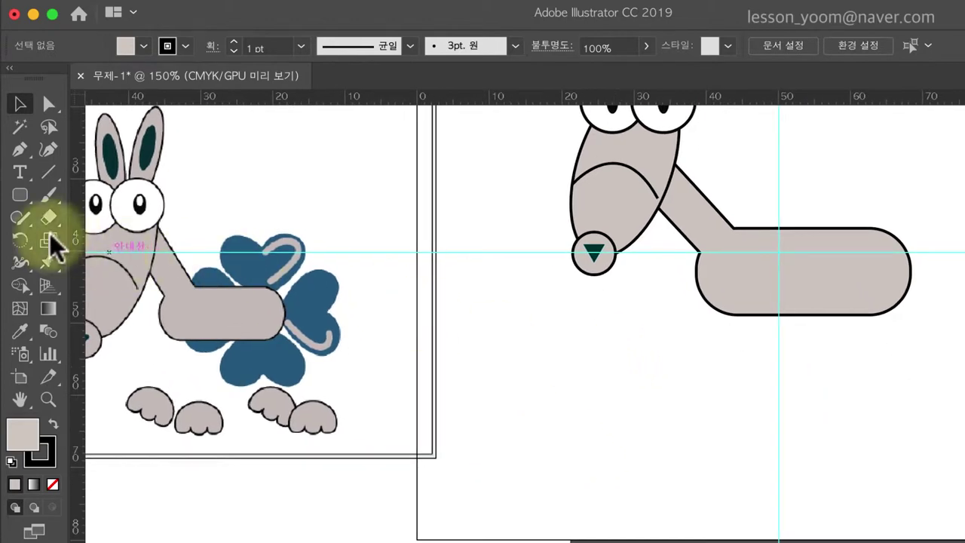
Draw a grey circle below the body and a horizontal line across its middle
drag(20, 198, 82, 236)
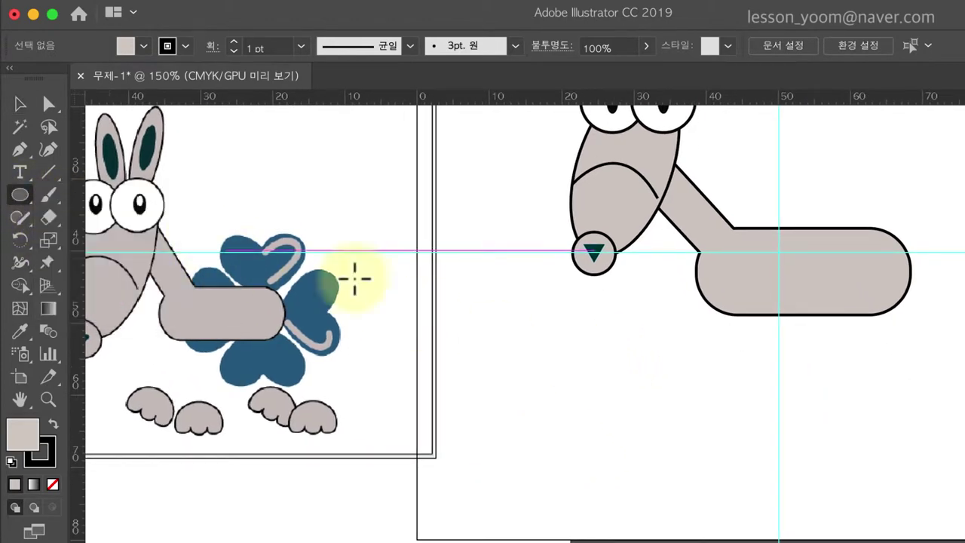
drag(608, 340, 696, 429)
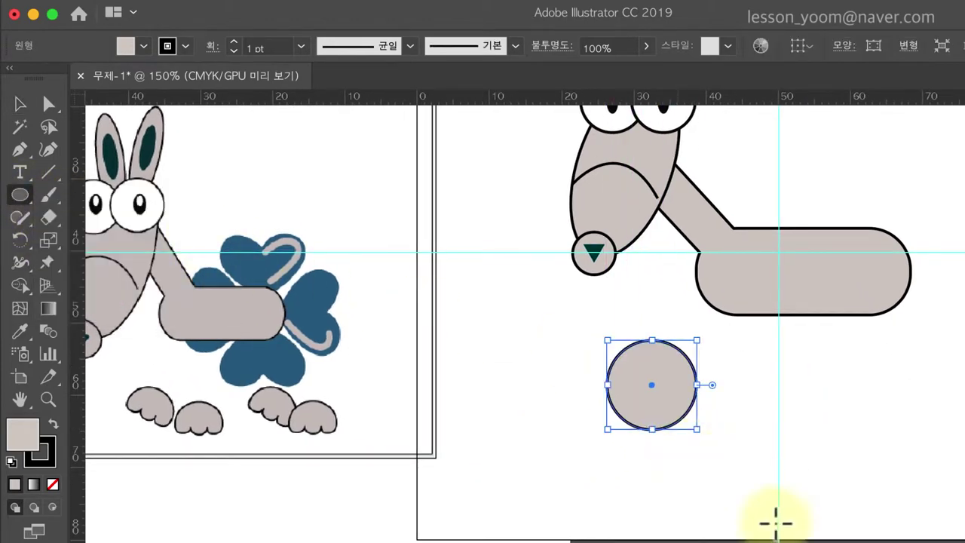
click(20, 149)
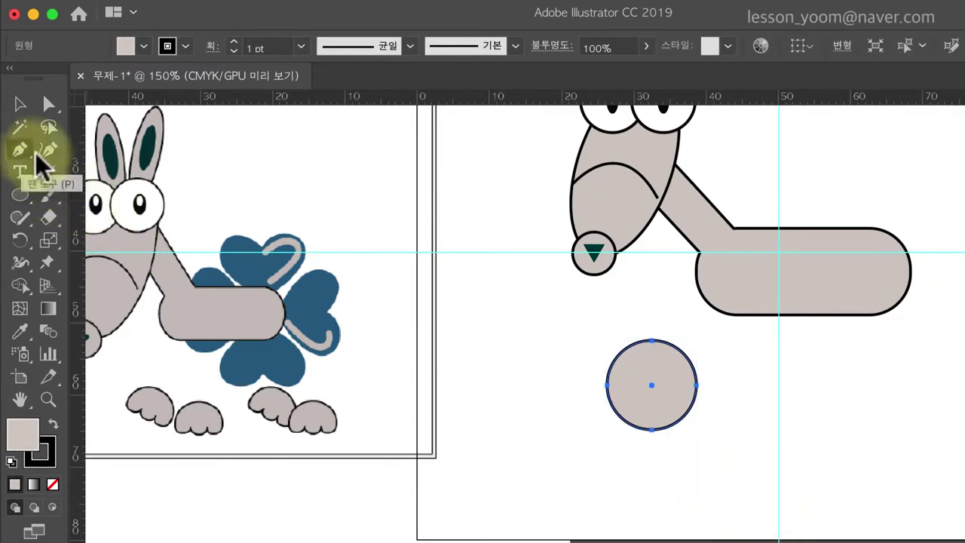
click(586, 386)
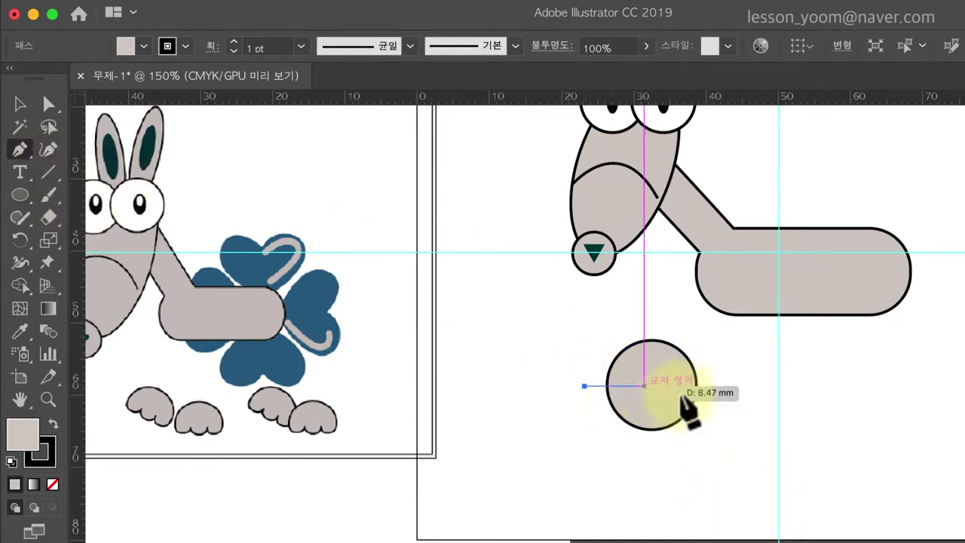
click(724, 386)
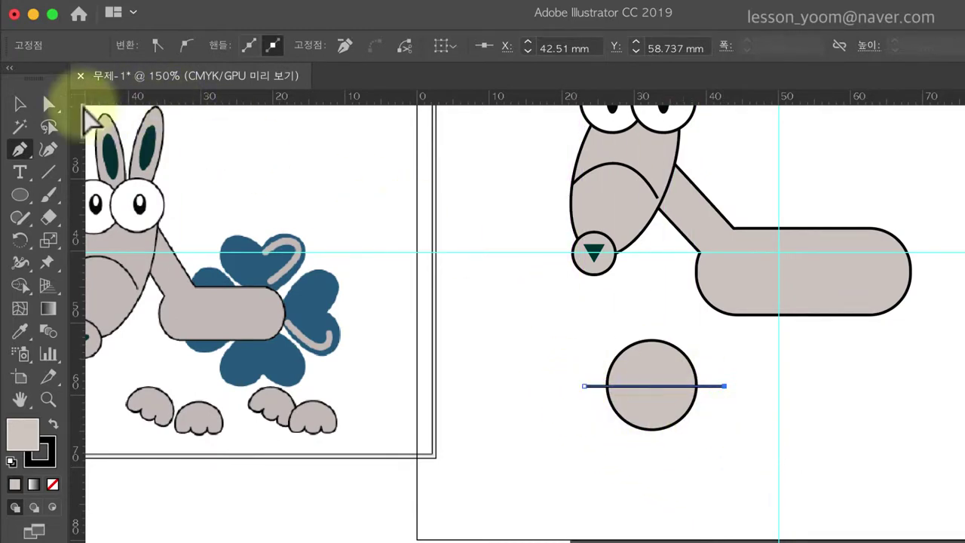
Set the circle's stroke to None and select the circle and line together
click(21, 109)
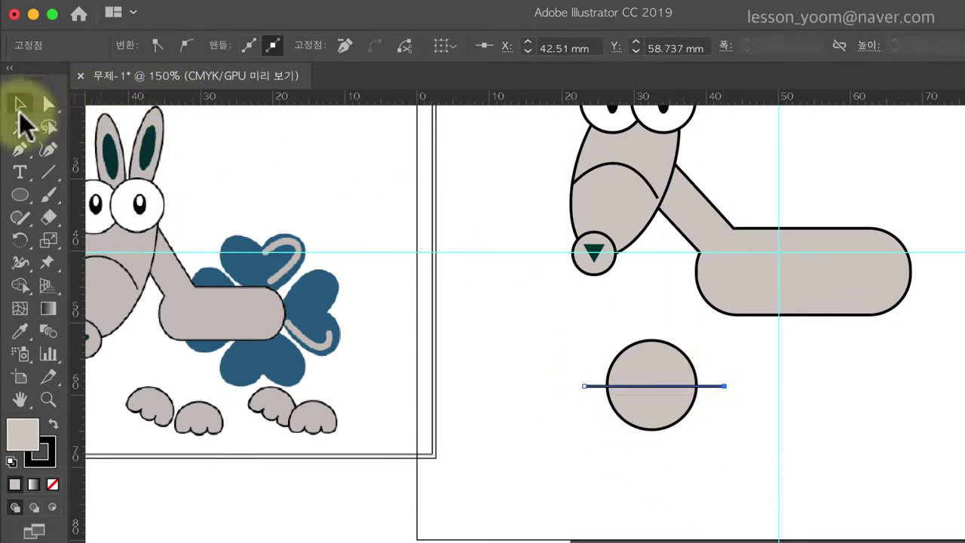
click(647, 369)
click(185, 46)
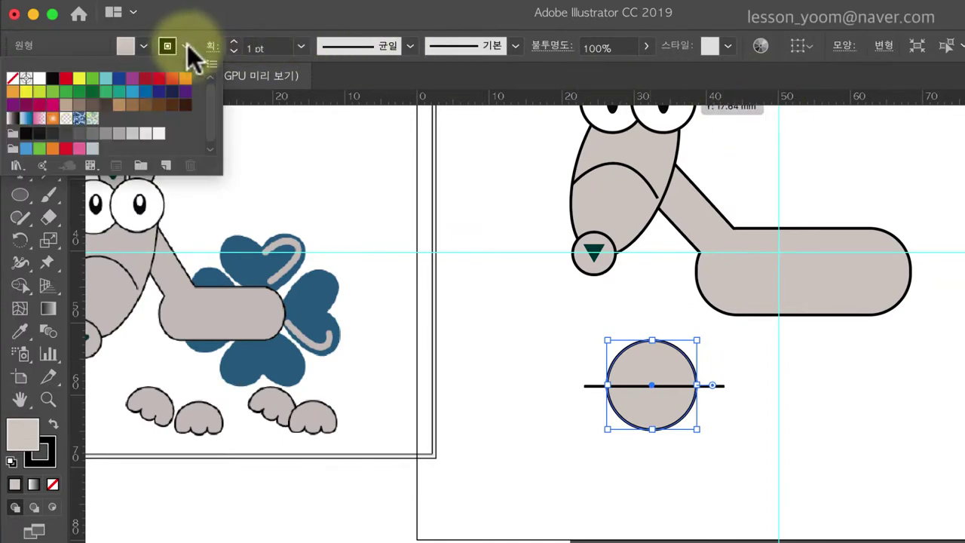
click(12, 78)
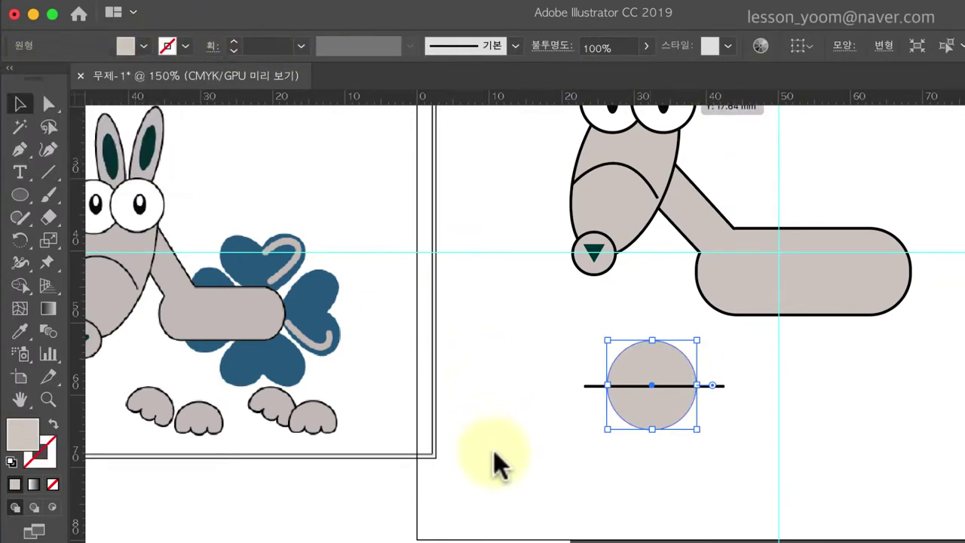
click(634, 519)
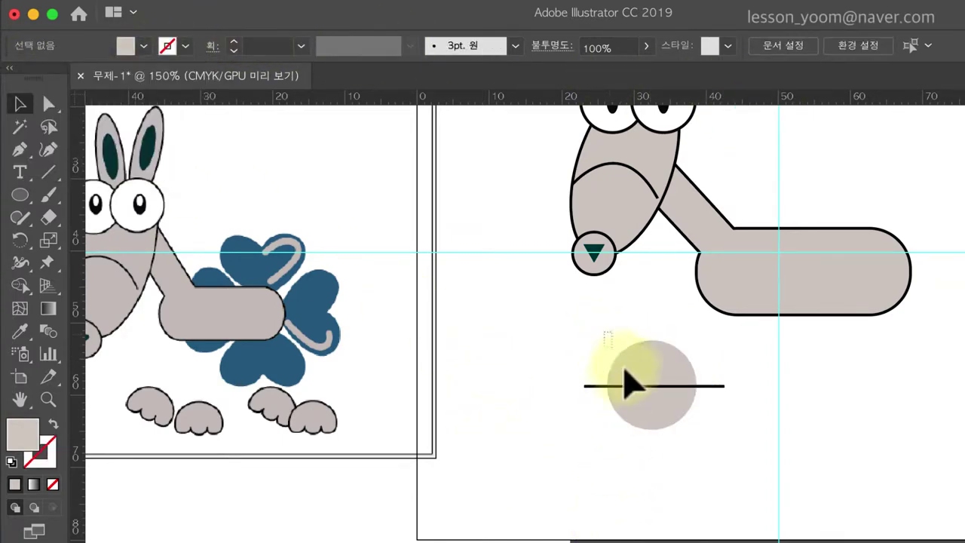
drag(604, 333, 673, 427)
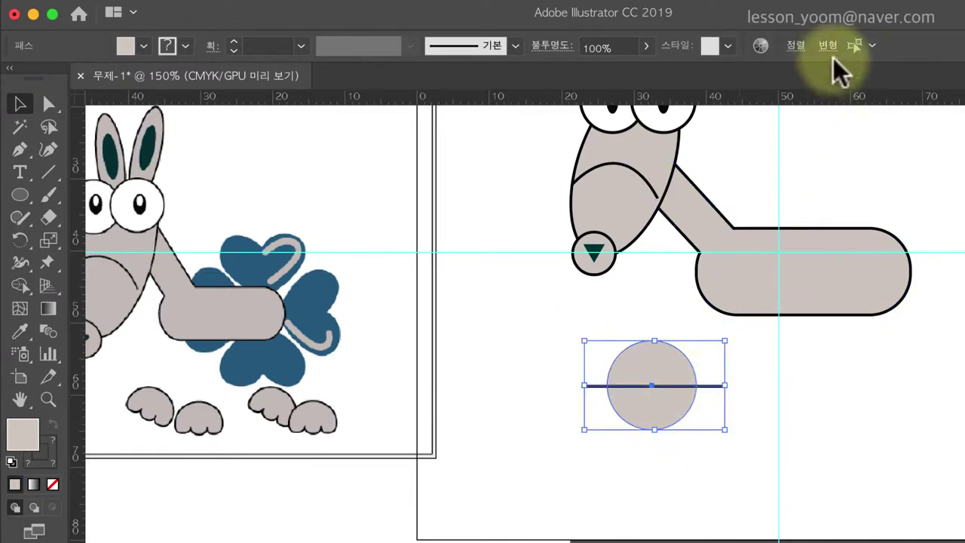
Centre the line vertically on the circle with the Align panel
click(796, 47)
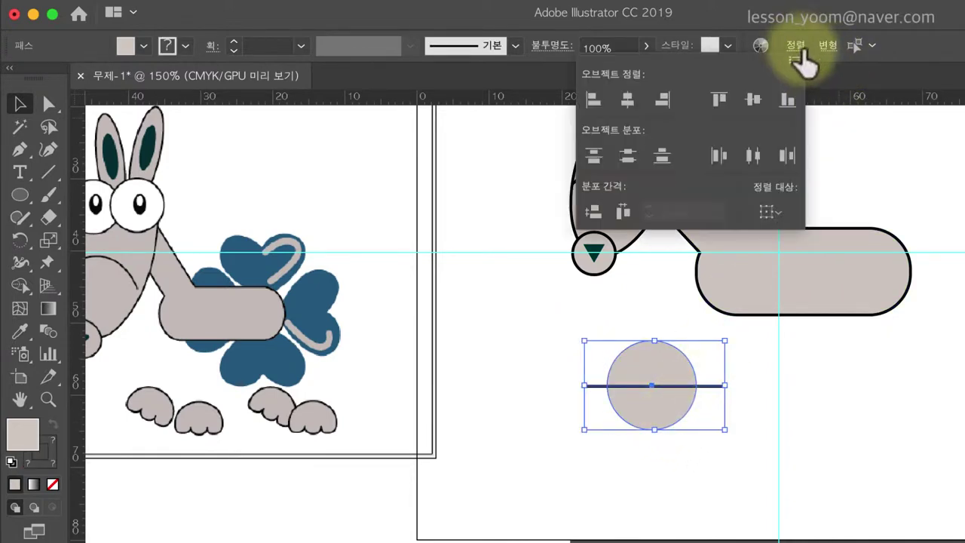
click(755, 99)
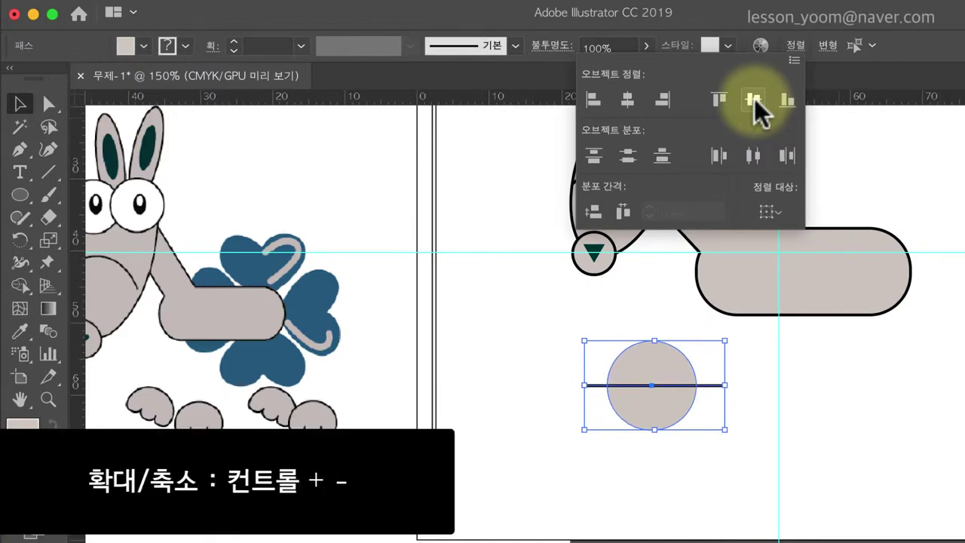
click(890, 491)
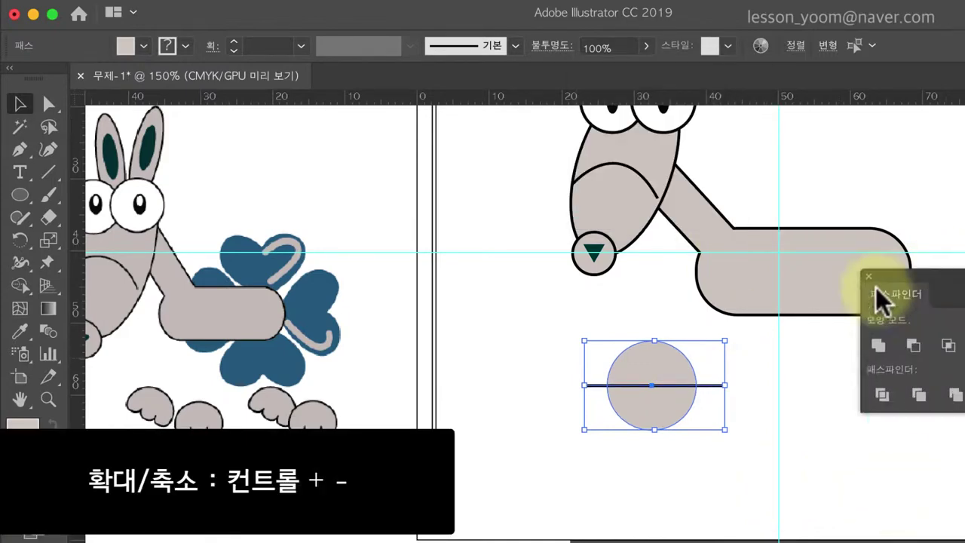
Divide the circle along the line with Pathfinder and ungroup the two halves
drag(876, 287, 761, 314)
click(736, 432)
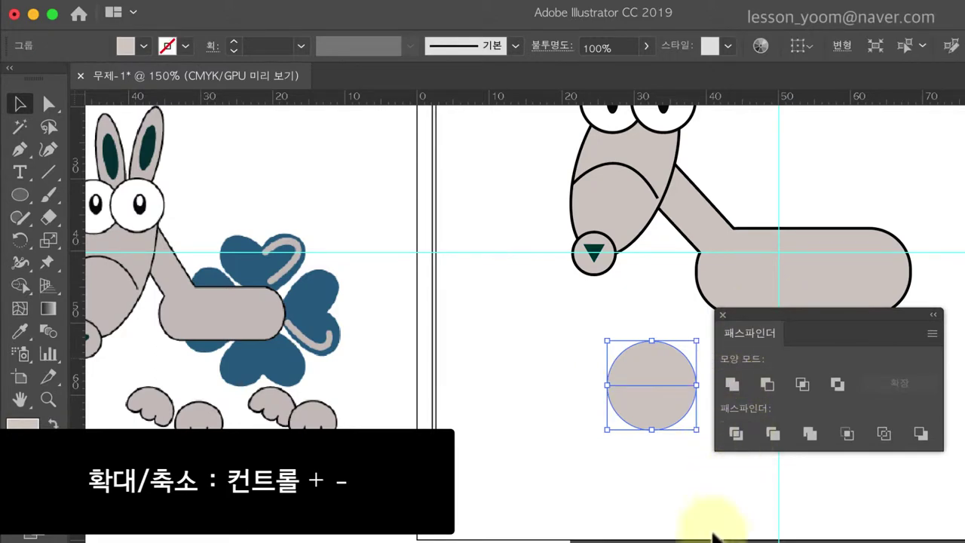
drag(800, 335, 948, 340)
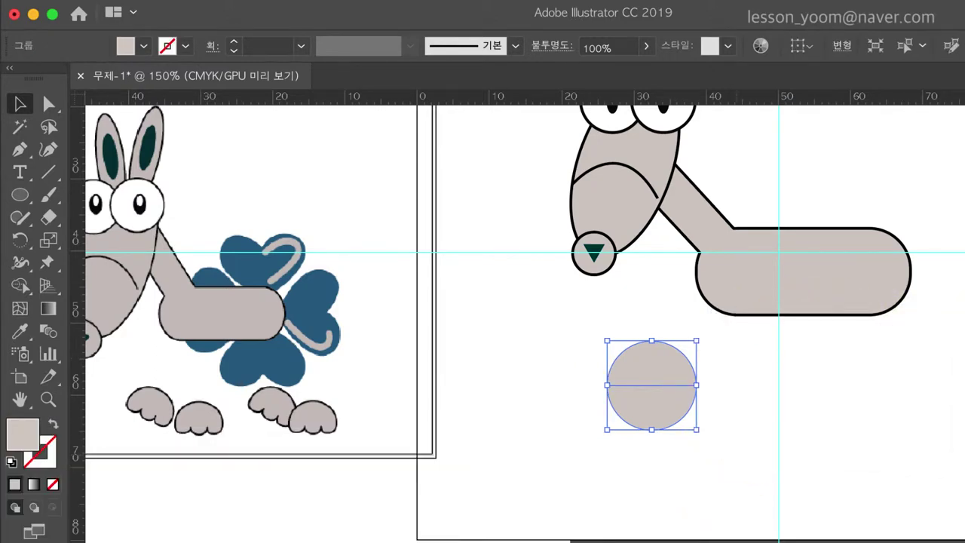
right_click(675, 363)
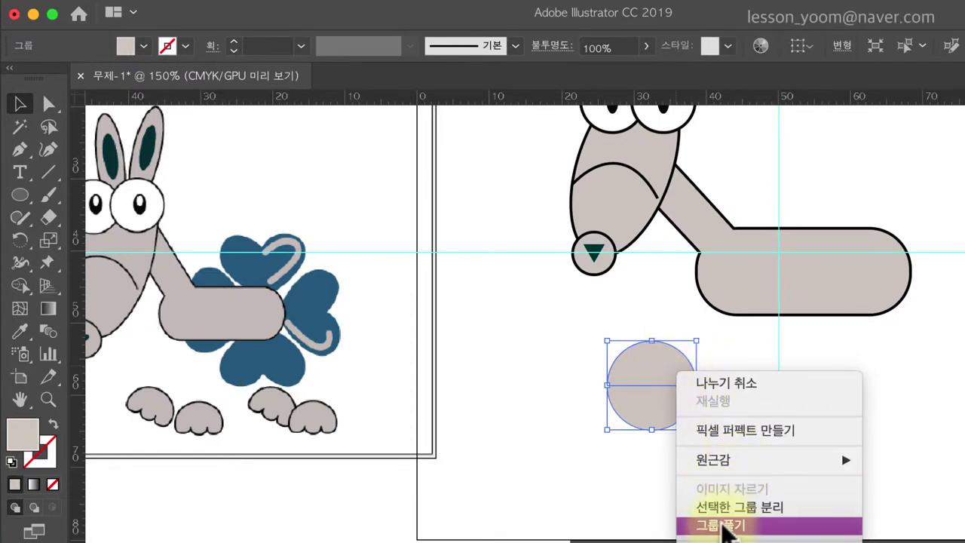
click(723, 525)
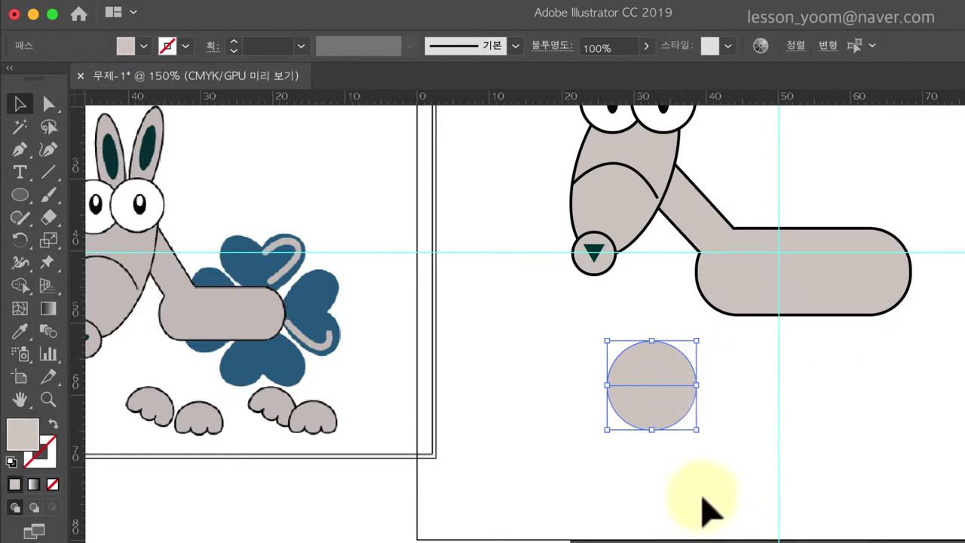
click(701, 504)
click(643, 399)
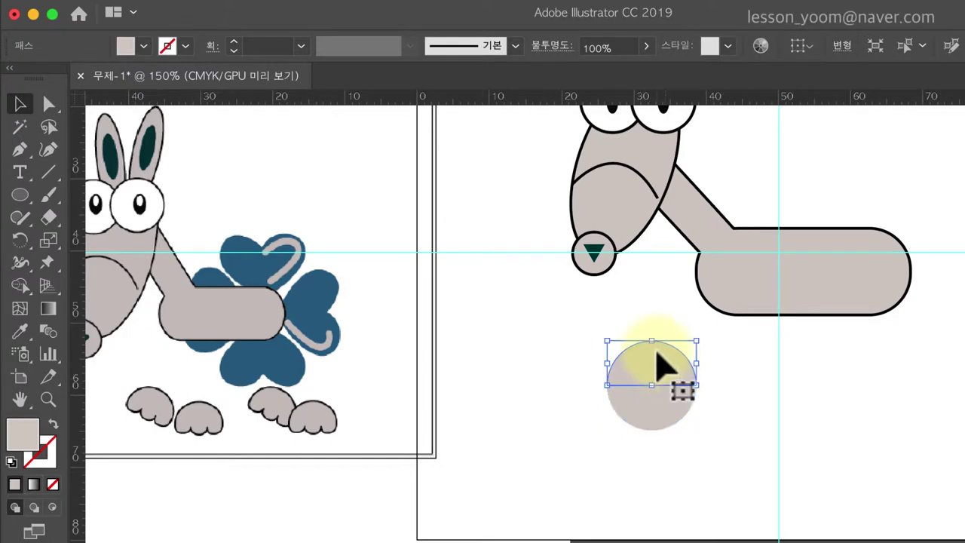
Shrink the lower half-circle to about half its size
click(638, 452)
scroll(653, 449, up, 1)
scroll(653, 449, up, 1)
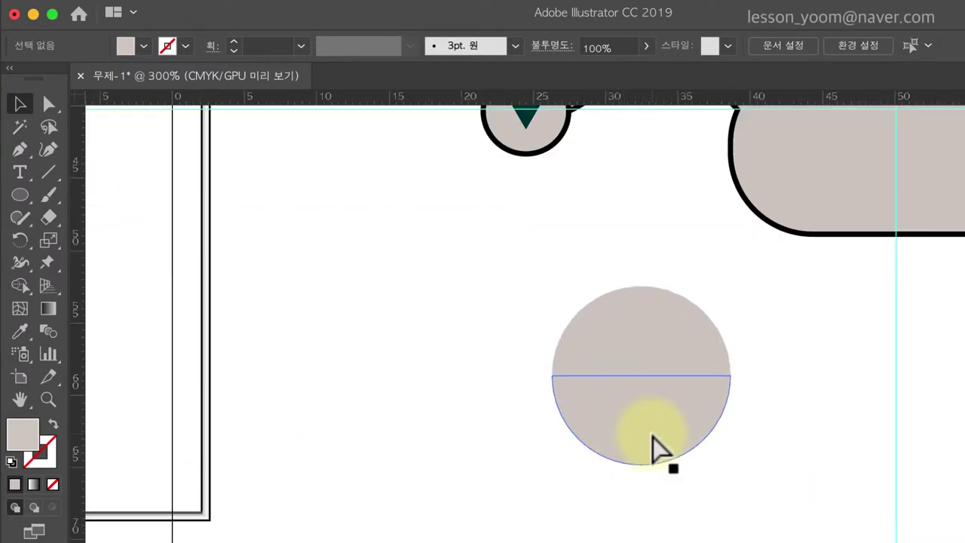
scroll(653, 448, up, 1)
click(732, 424)
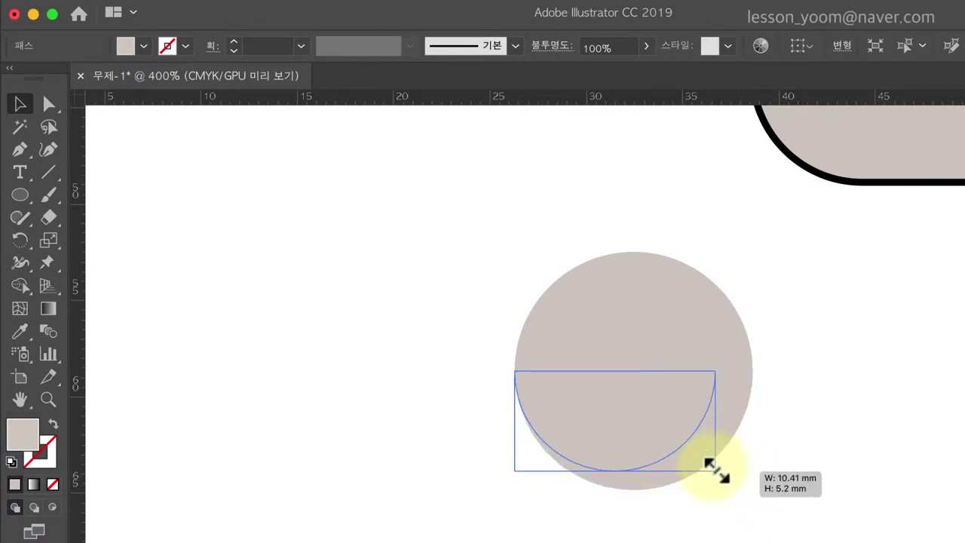
drag(752, 490, 627, 424)
click(608, 415)
double_click(600, 411)
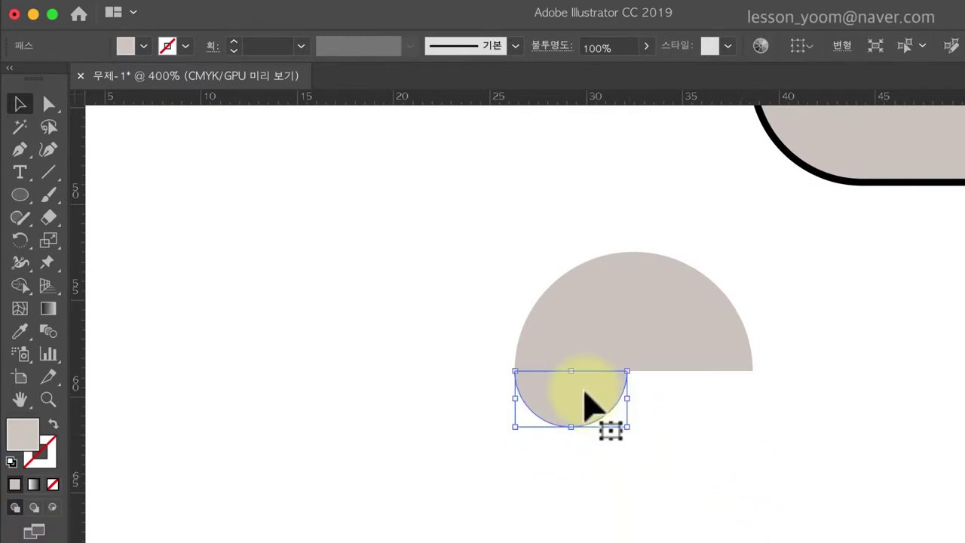
double_click(538, 478)
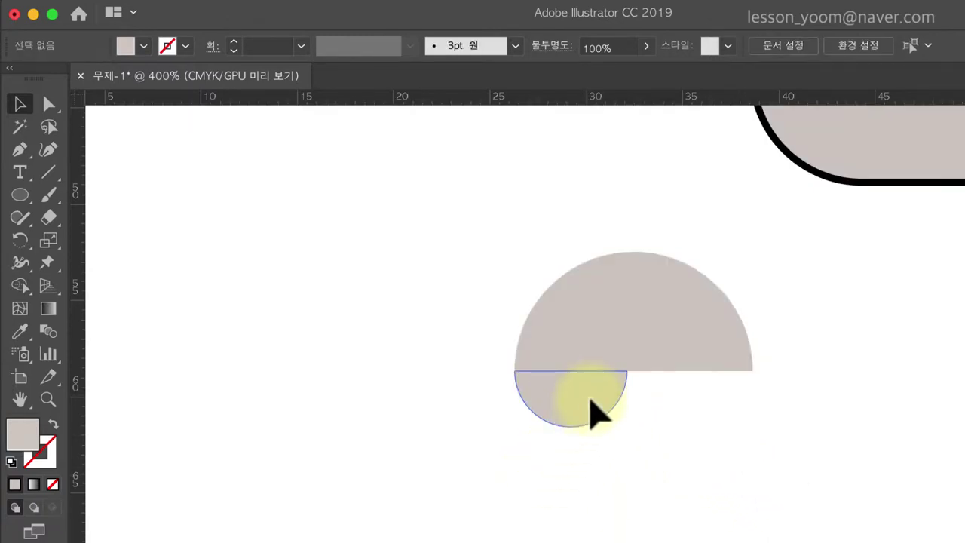
Copy the small half-circle into a row of three and select all three
mouse_move(567, 408)
mouse_down()
mouse_move(671, 409)
mouse_move(669, 422)
mouse_move(758, 418)
mouse_up()
click(634, 471)
click(713, 520)
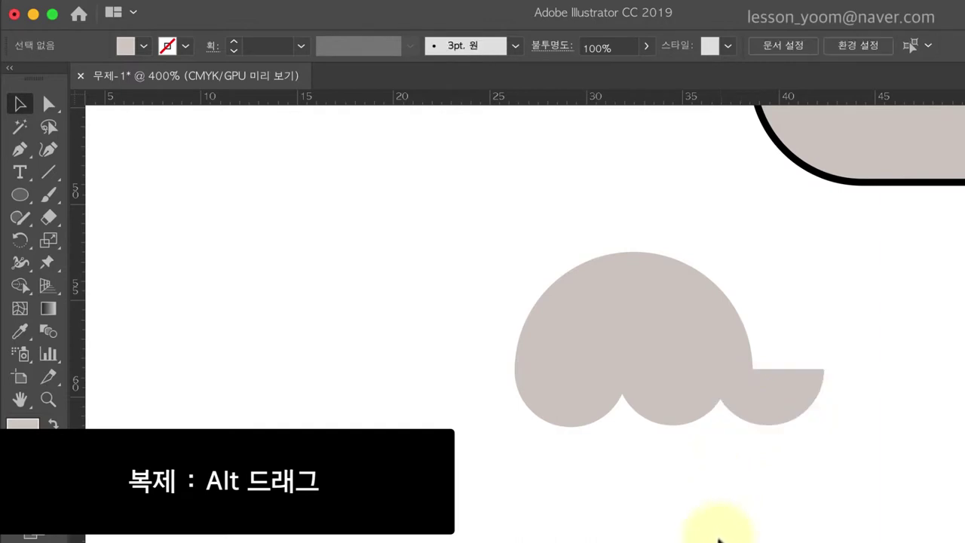
click(663, 317)
drag(797, 474, 611, 405)
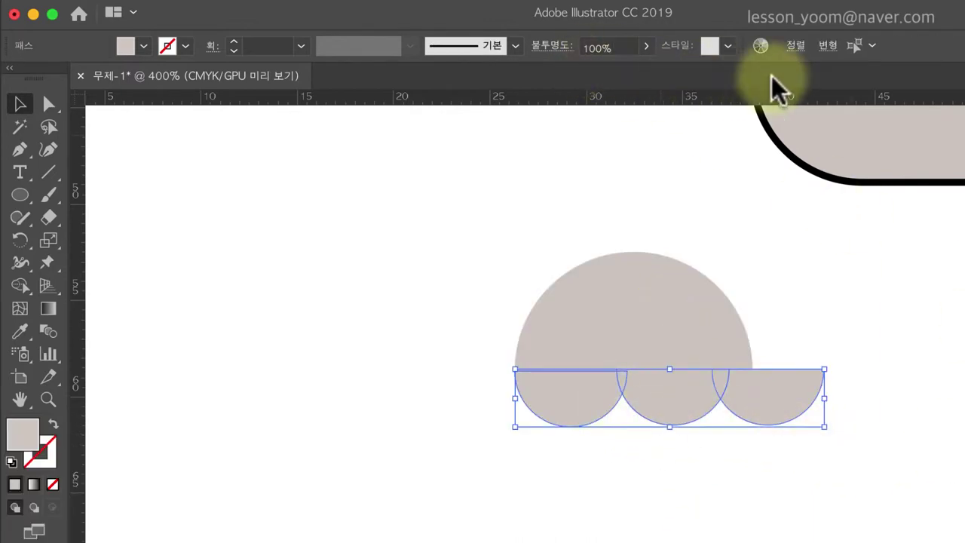
Top-align the three small half-circles and scale the row down
click(796, 45)
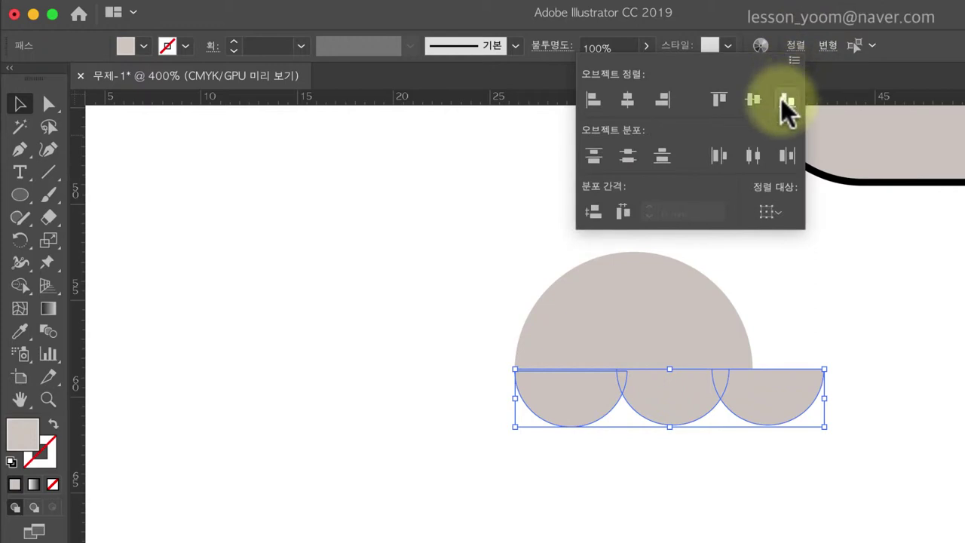
click(716, 100)
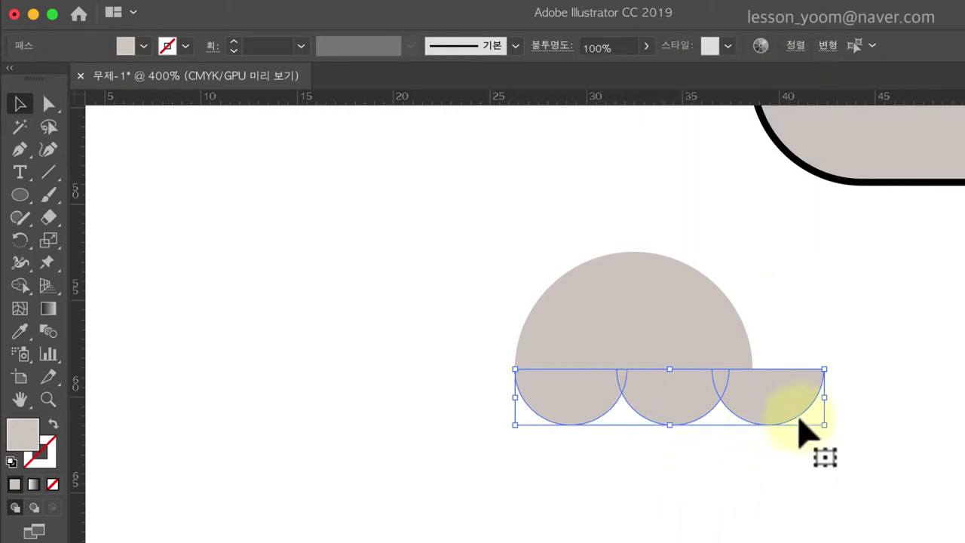
drag(824, 425, 777, 415)
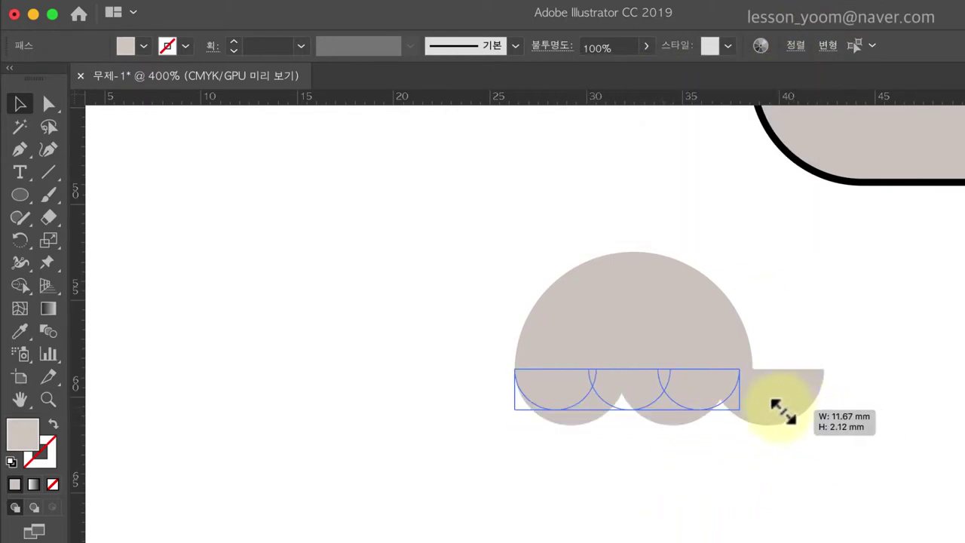
scroll(790, 392, up, 3)
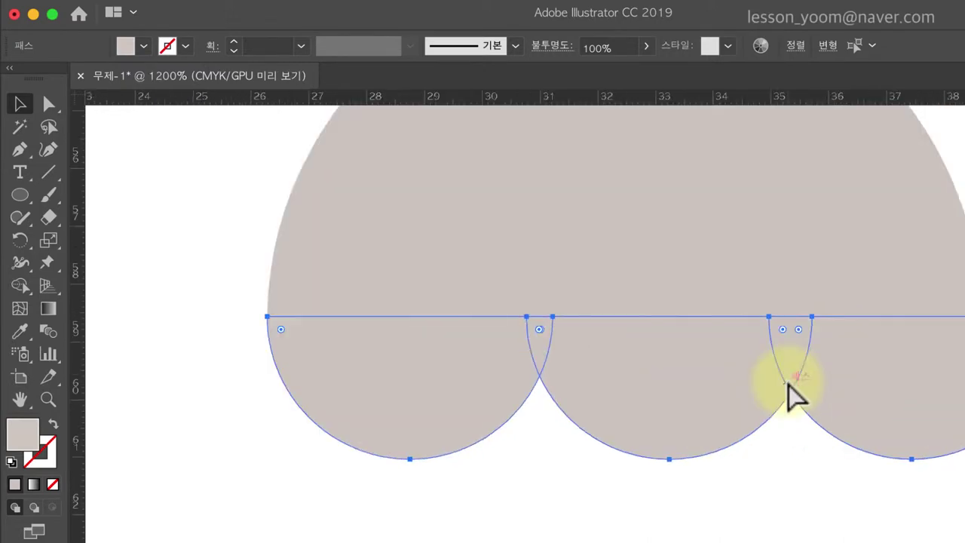
scroll(792, 394, up, 1)
drag(846, 318, 589, 288)
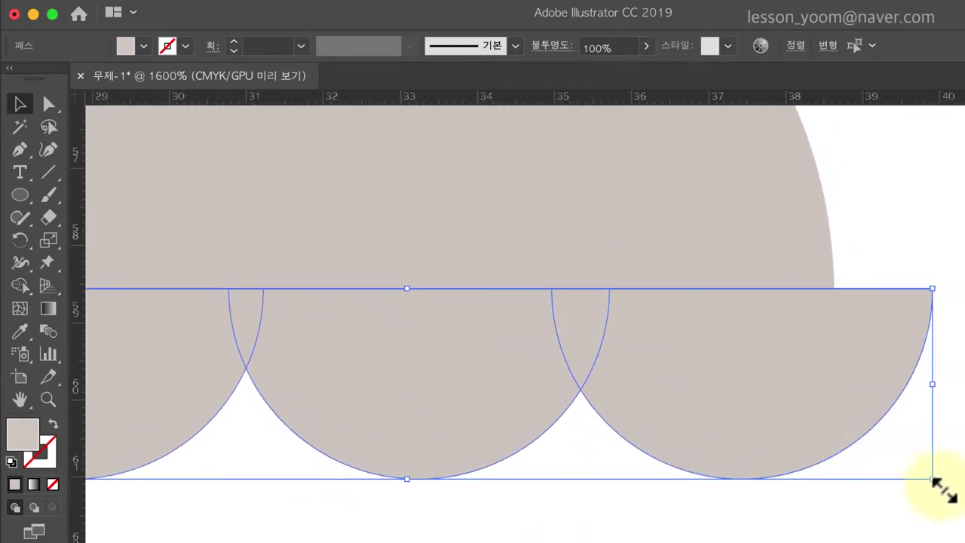
drag(933, 478, 782, 450)
Stretch the large half-circle to span exactly across the row of small ones
scroll(759, 216, down, 2)
drag(607, 184, 847, 116)
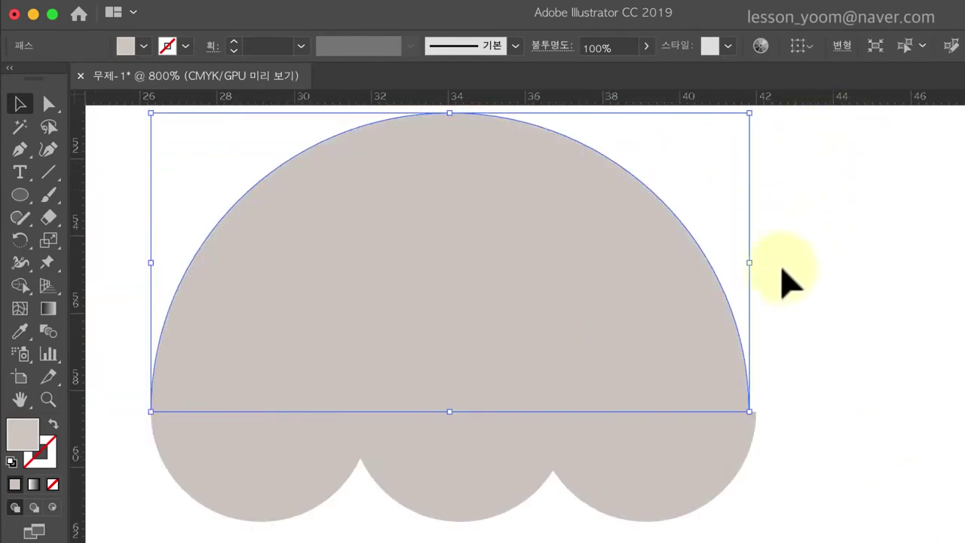
drag(751, 266, 755, 265)
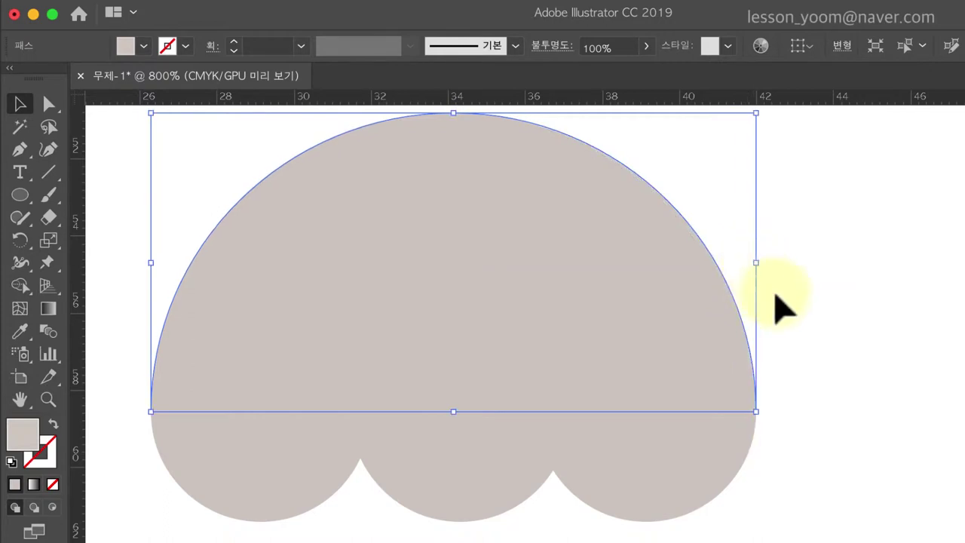
click(850, 317)
Unite the paw's dome and three scallop half-circles into one shape
mouse_move(674, 423)
mouse_down()
mouse_move(213, 198)
mouse_move(125, 183)
mouse_up()
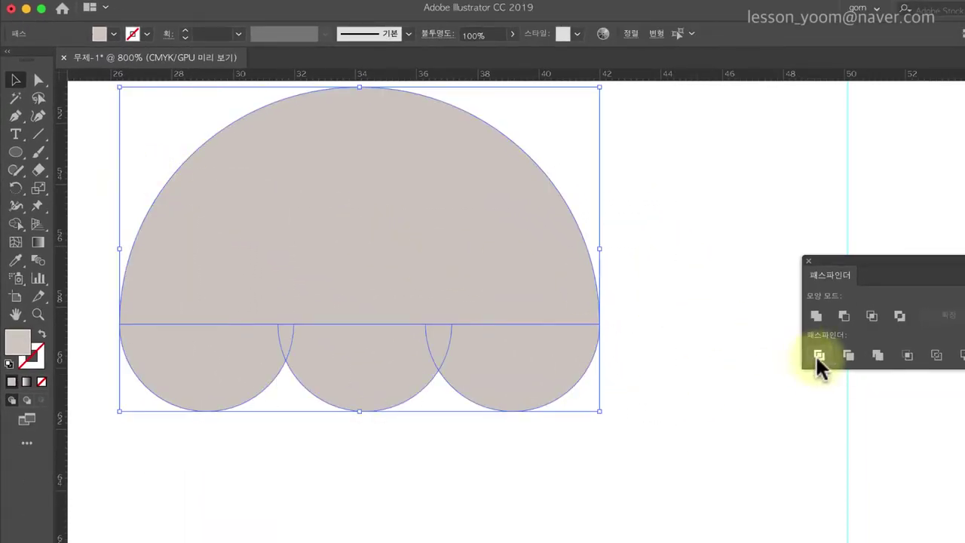
click(820, 317)
click(665, 370)
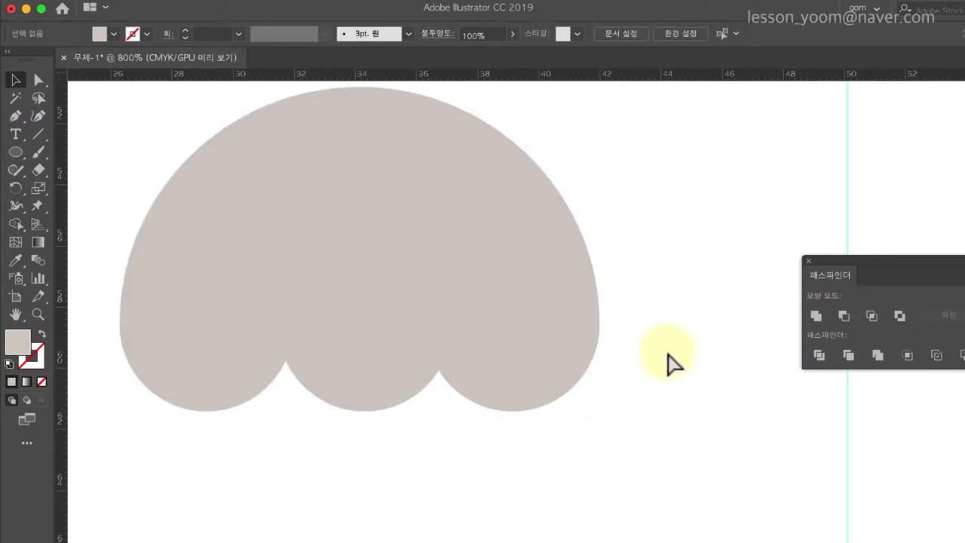
Give the merged paw the body's black outline with the Eyedropper
key(ctrl+1)
key(ctrl+equal)
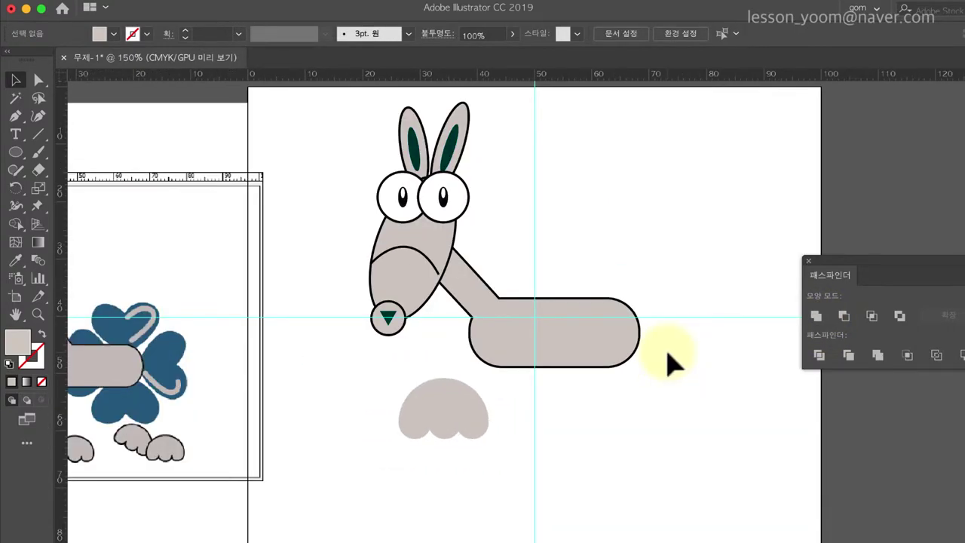
click(453, 407)
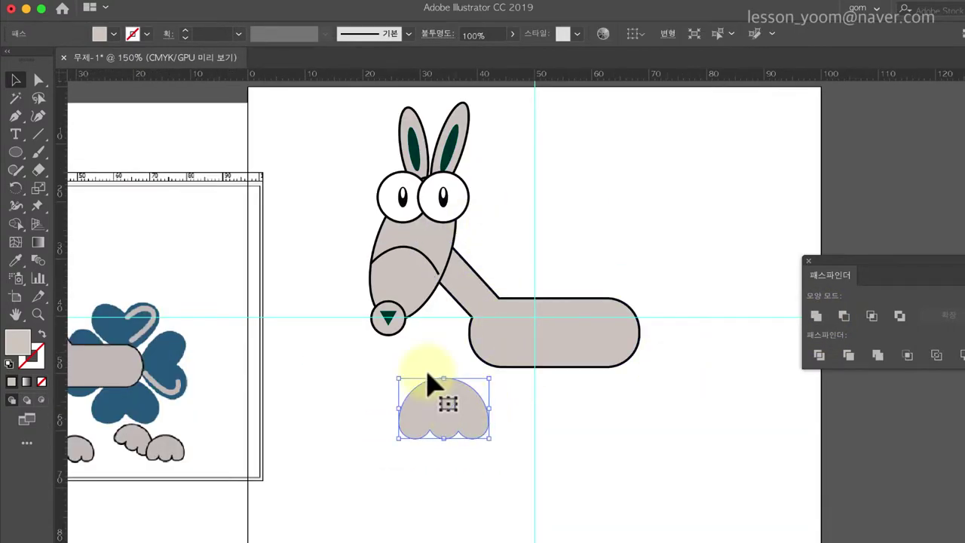
click(16, 260)
click(489, 351)
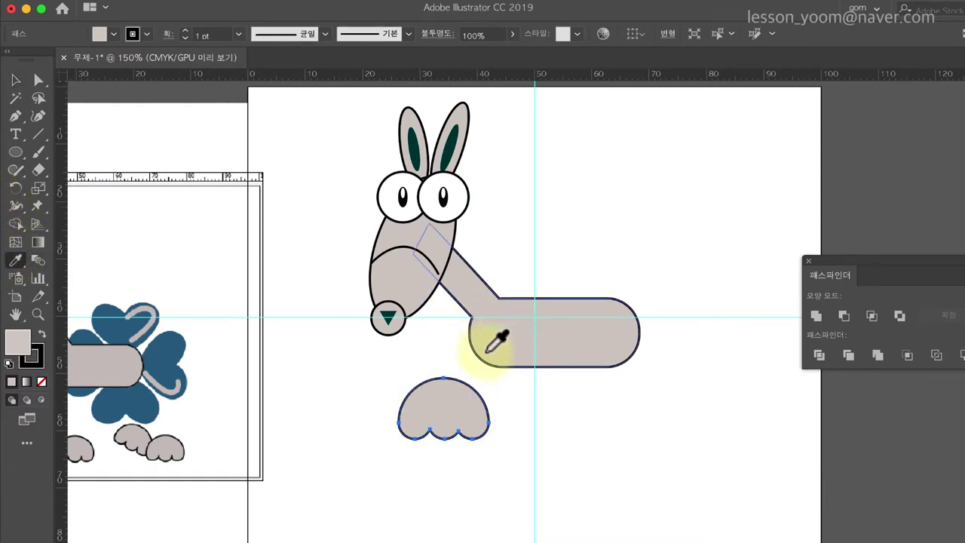
click(15, 80)
Scale the paw down from a corner and tilt it
click(353, 369)
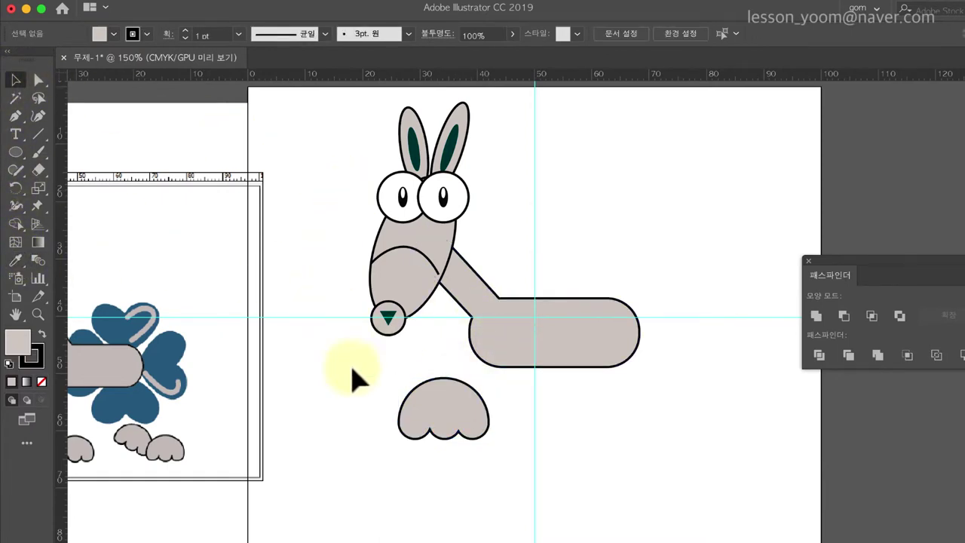
click(439, 416)
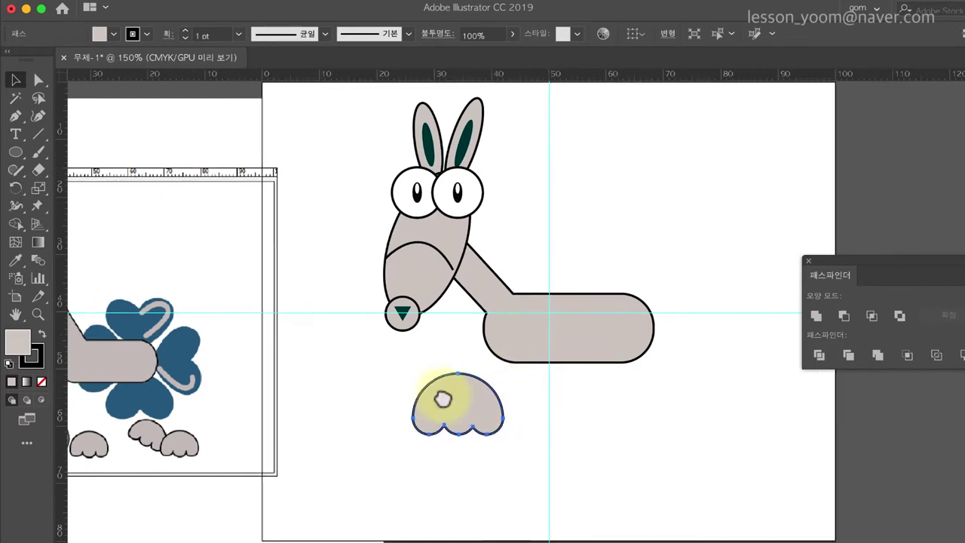
drag(435, 416, 502, 394)
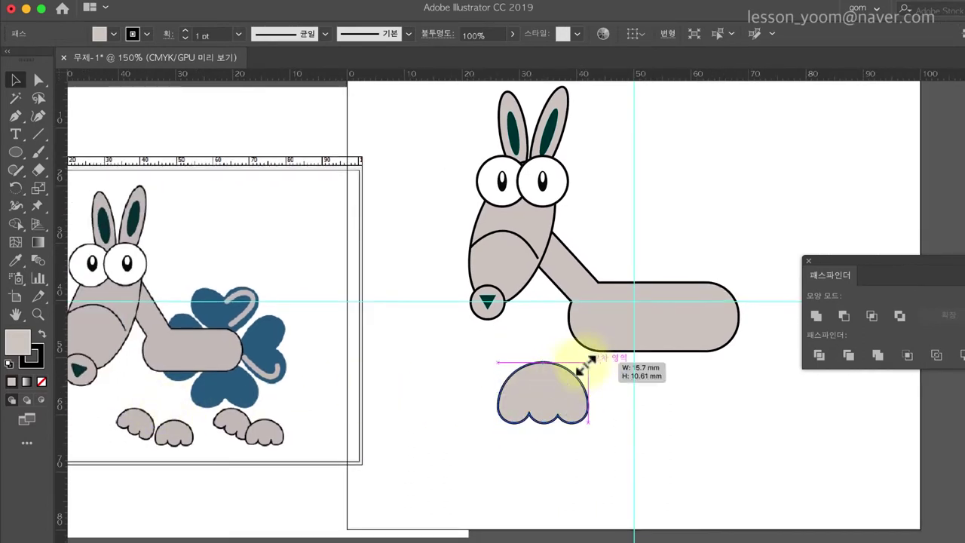
mouse_move(592, 365)
mouse_down()
mouse_move(550, 393)
mouse_move(571, 442)
mouse_up()
click(571, 442)
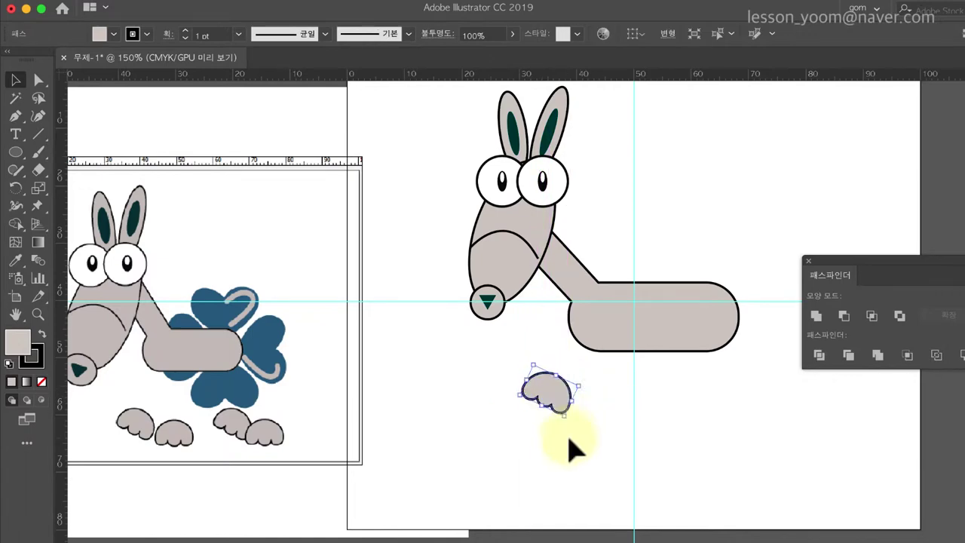
click(560, 404)
Duplicate the tilted paw to place four paws beneath the body
right_click(612, 389)
click(547, 389)
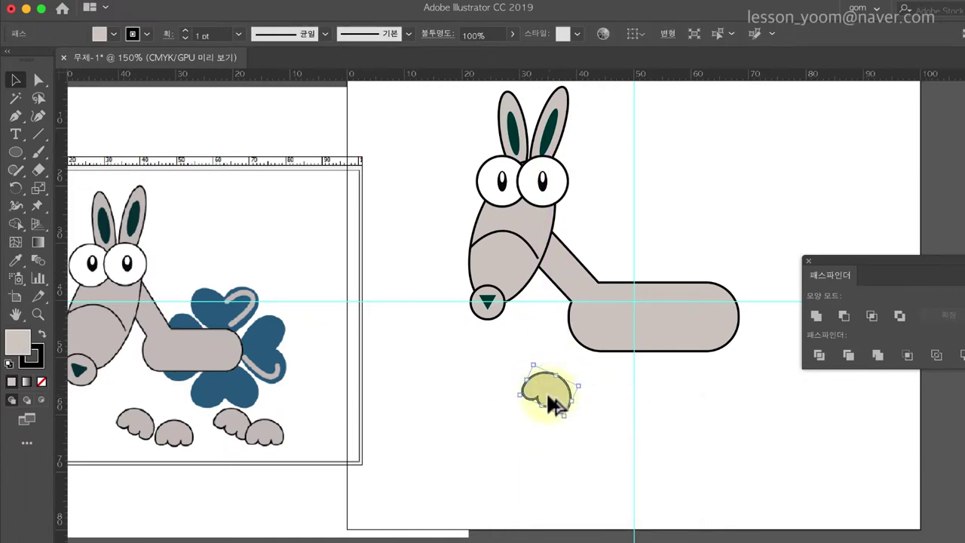
mouse_move(547, 390)
mouse_down()
mouse_move(581, 422)
mouse_move(547, 449)
mouse_up()
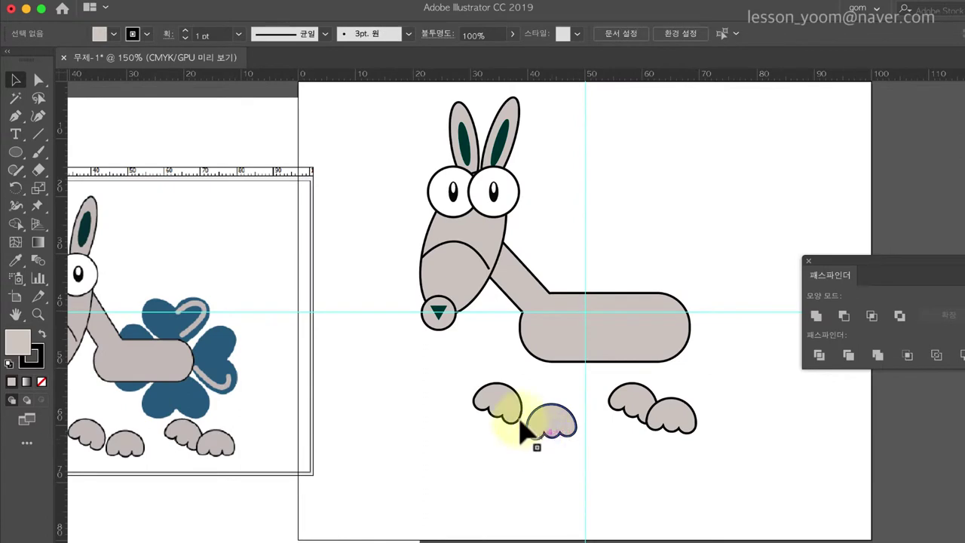
Draw a tall ellipse to the right of the animal's head
click(18, 151)
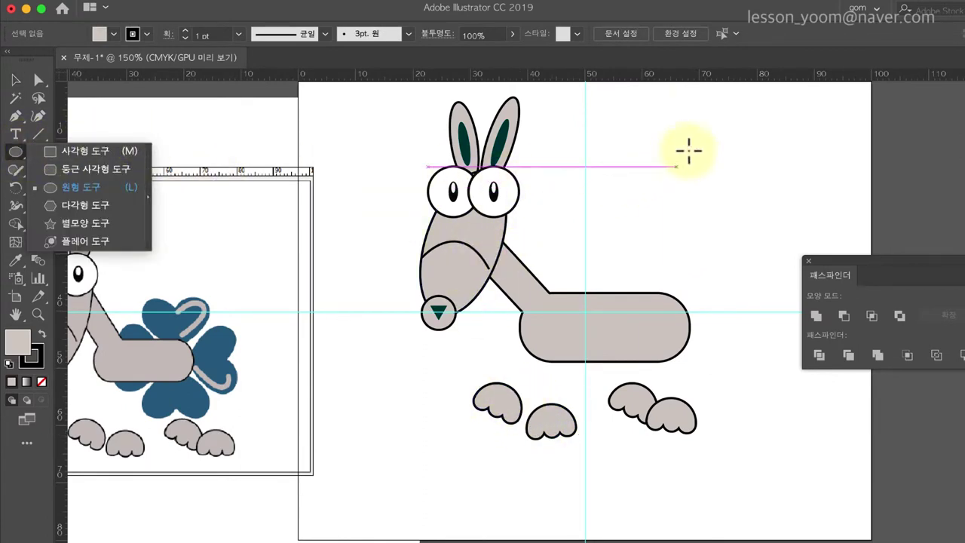
click(754, 41)
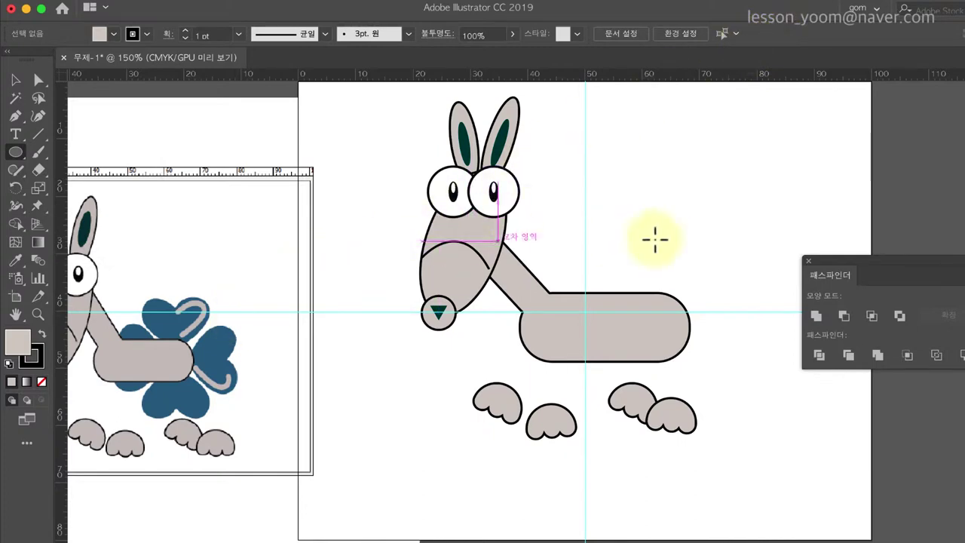
drag(635, 127, 702, 253)
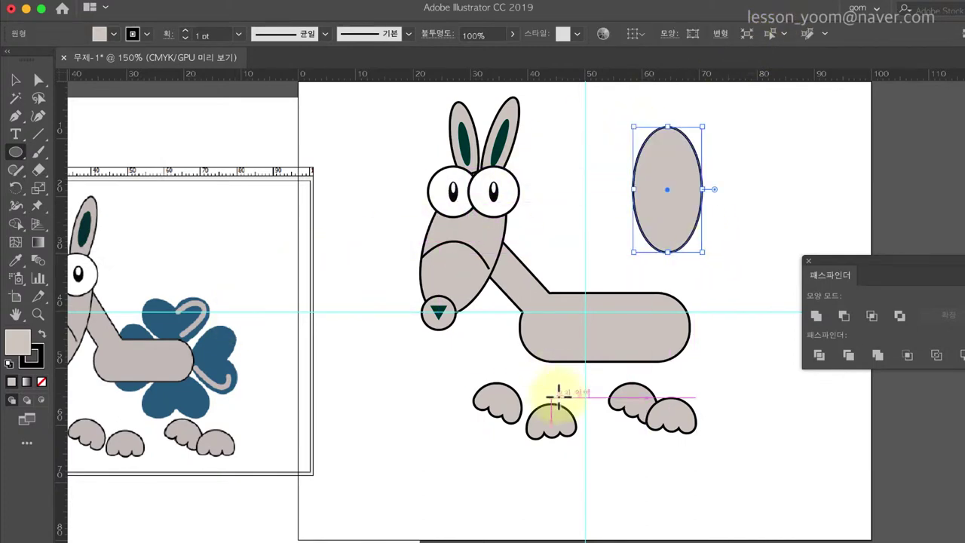
Set the ellipse's stroke to None and enlarge it slightly
click(34, 360)
click(41, 381)
click(18, 343)
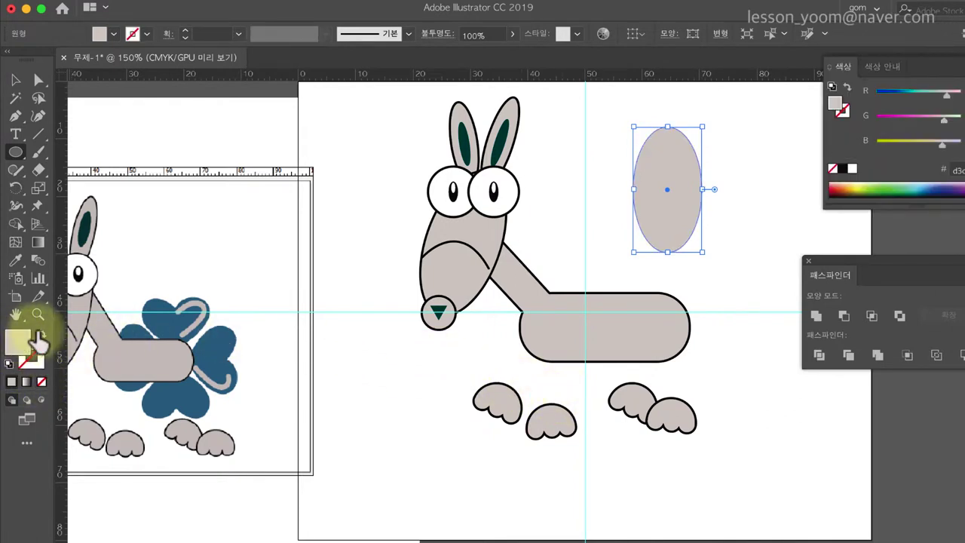
click(756, 237)
key(Escape)
key(v)
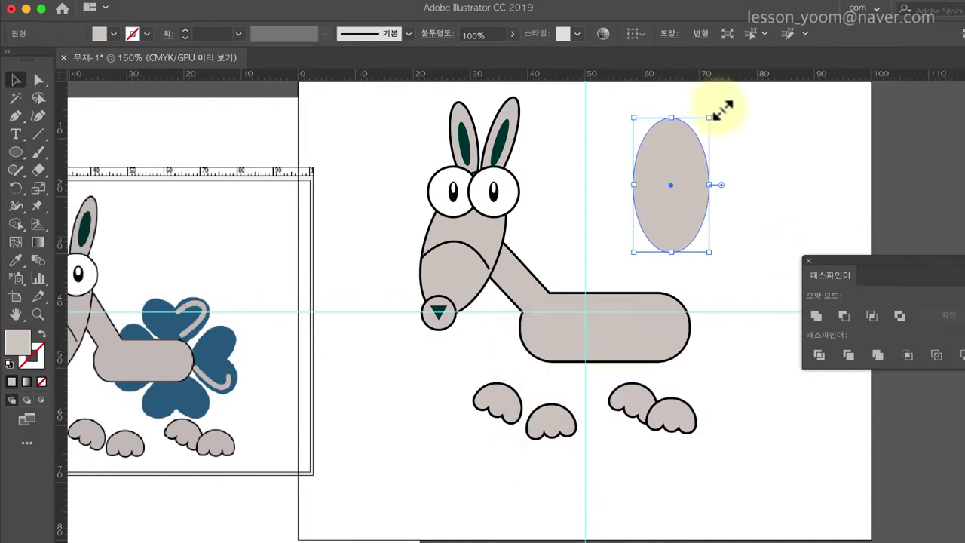
drag(702, 127, 709, 118)
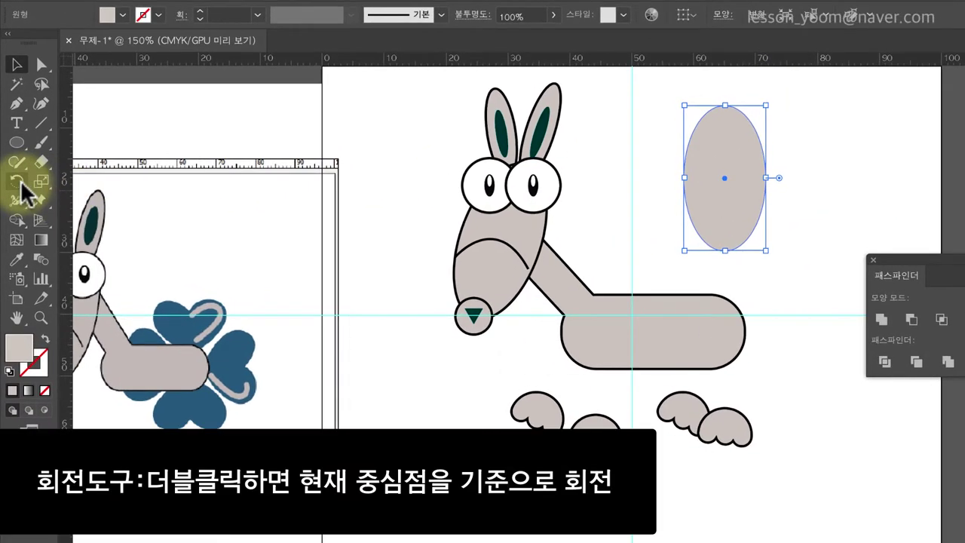
Rotate the grey ellipse by 30°
double_click(18, 183)
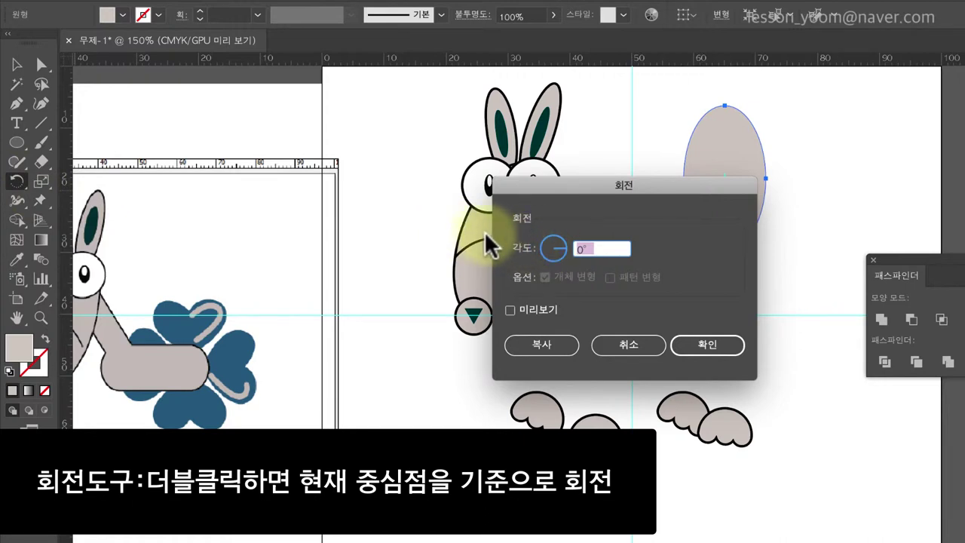
text(3)
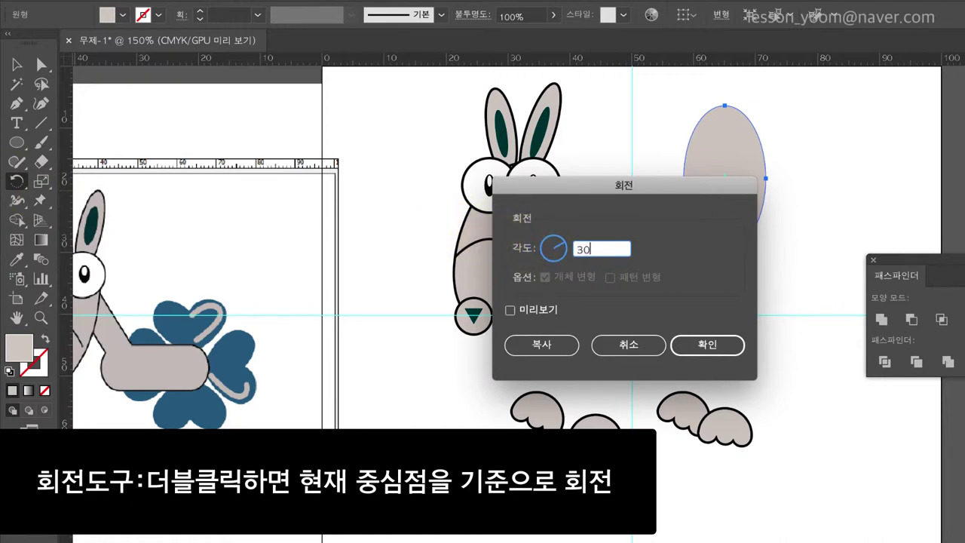
drag(588, 185, 482, 187)
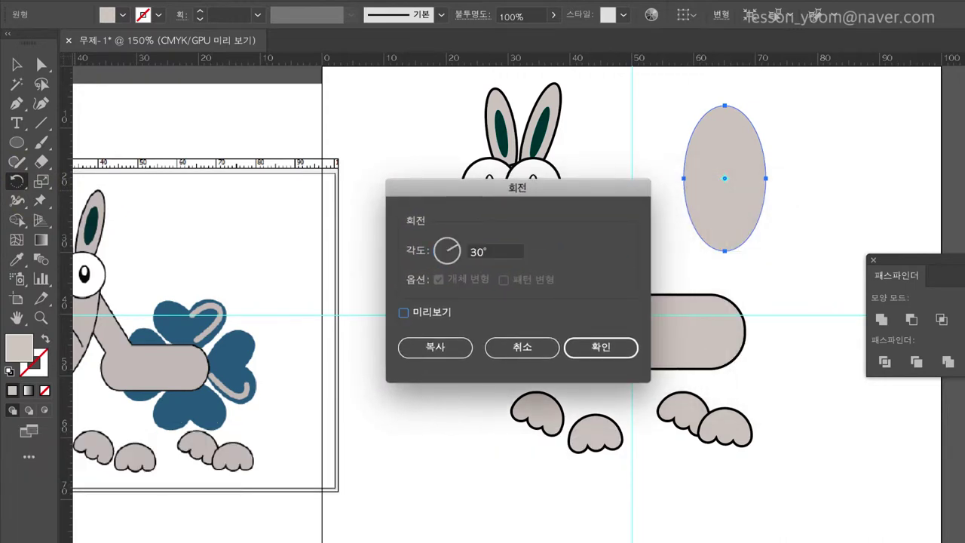
click(404, 312)
key(Return)
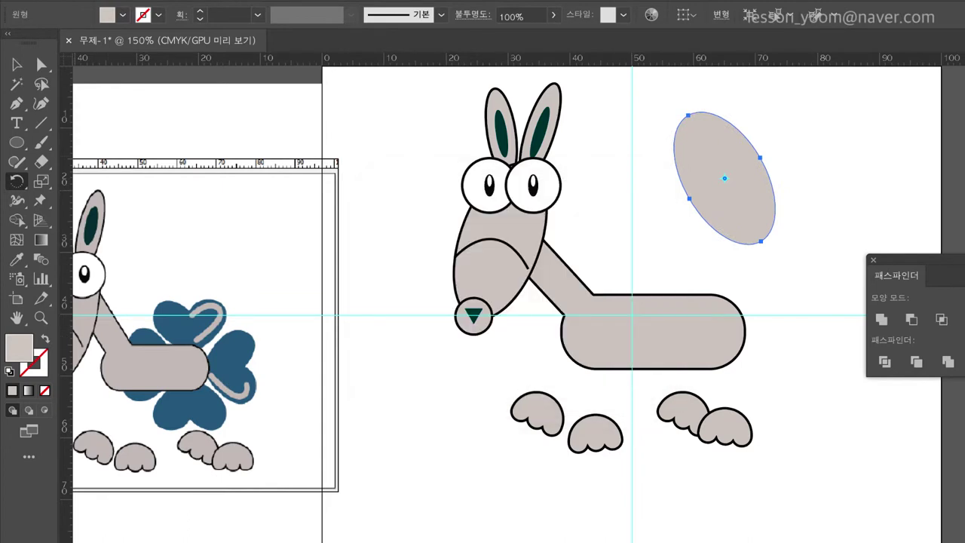
Make a vertically reflected copy of the ellipse, then deselect
click(17, 181)
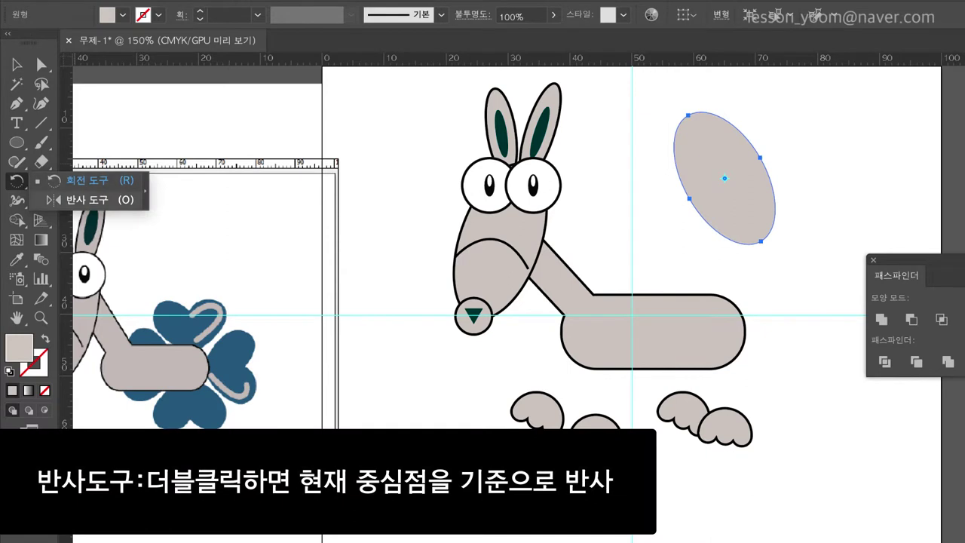
click(87, 200)
double_click(17, 181)
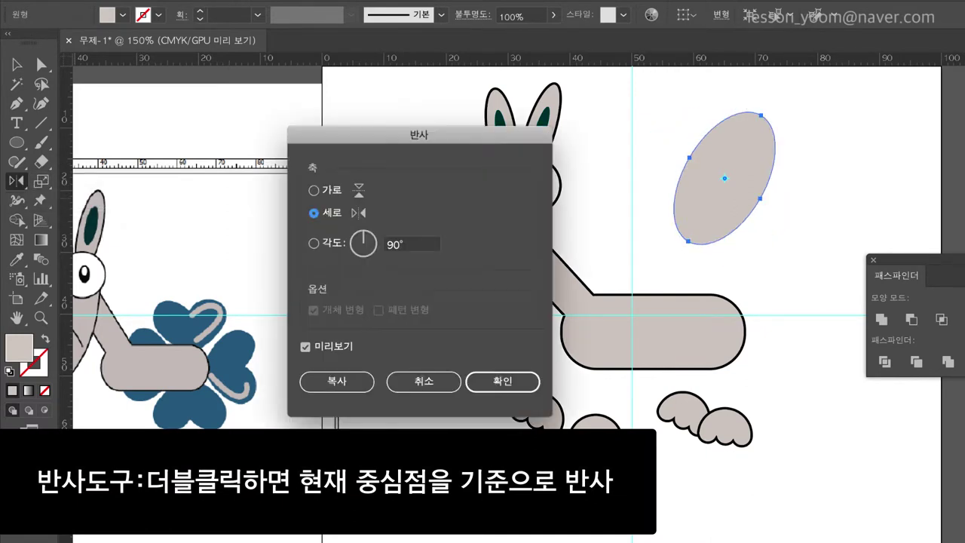
click(336, 381)
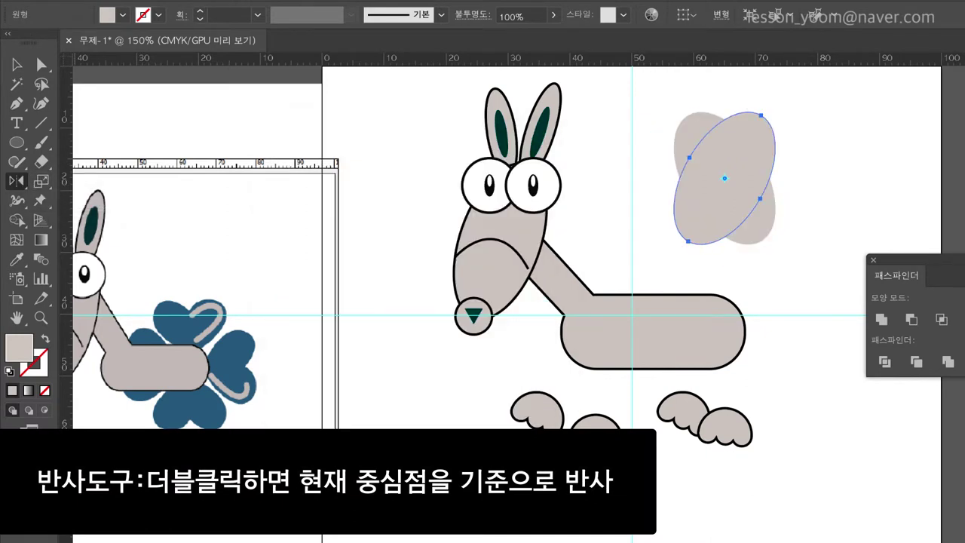
key(v)
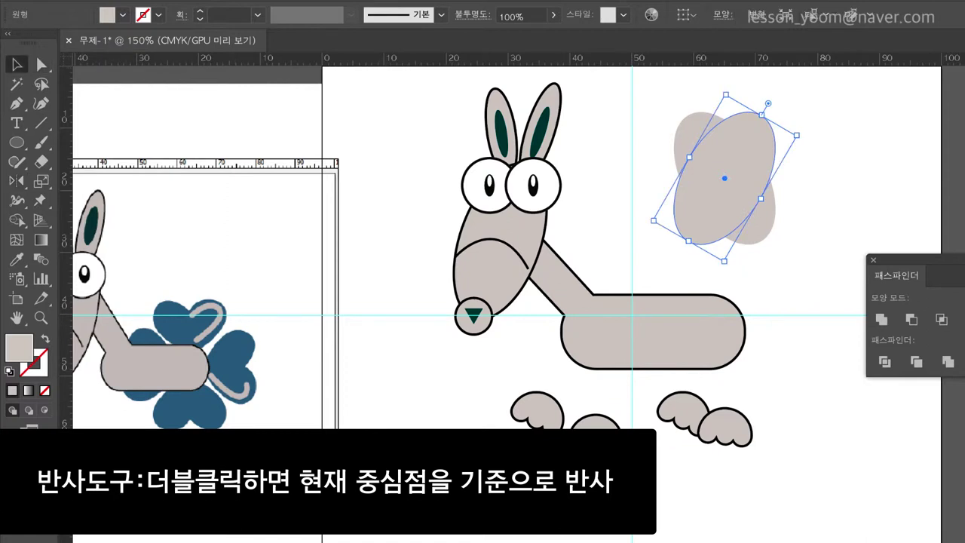
key(ctrl+shift+a)
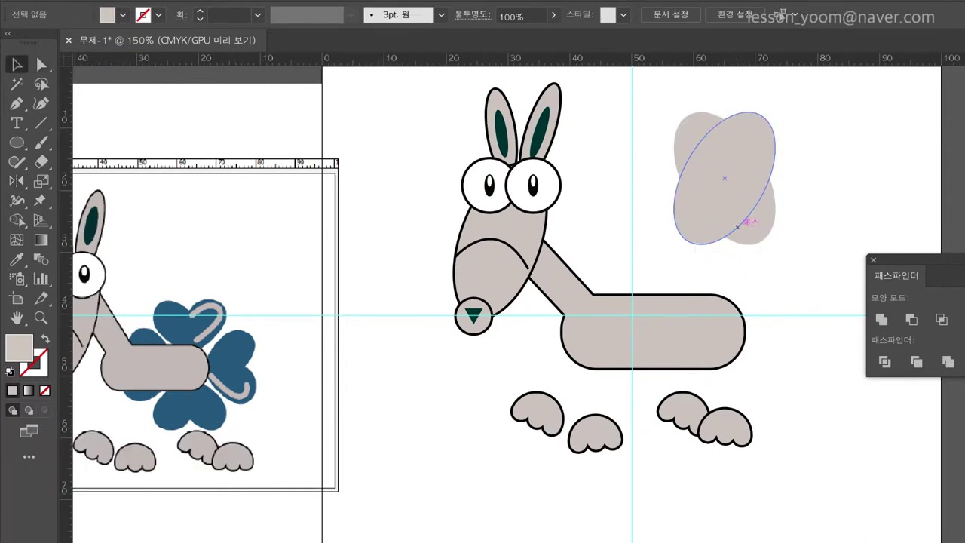
Move the mirrored ellipse right so the pair forms a heart
drag(724, 177, 768, 178)
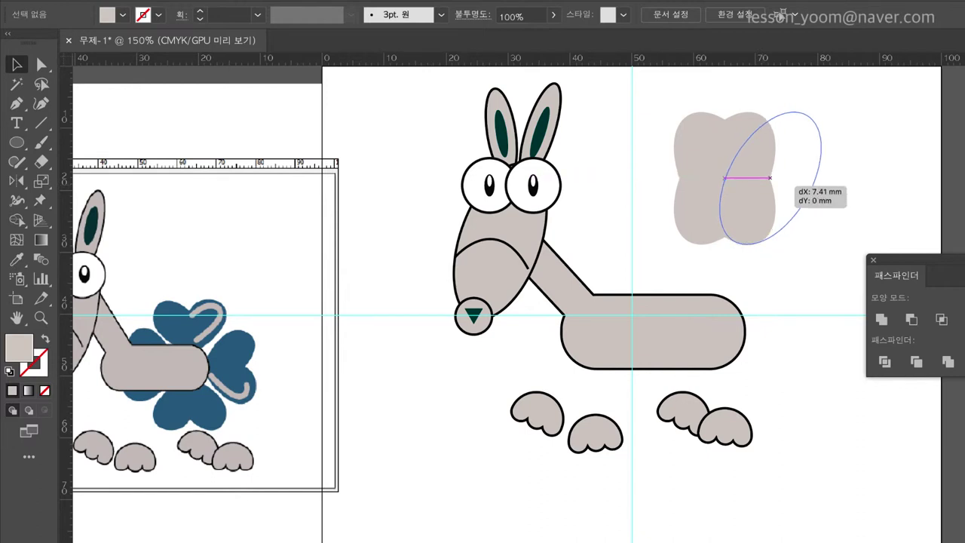
drag(771, 178, 772, 179)
key(ctrl+shift+a)
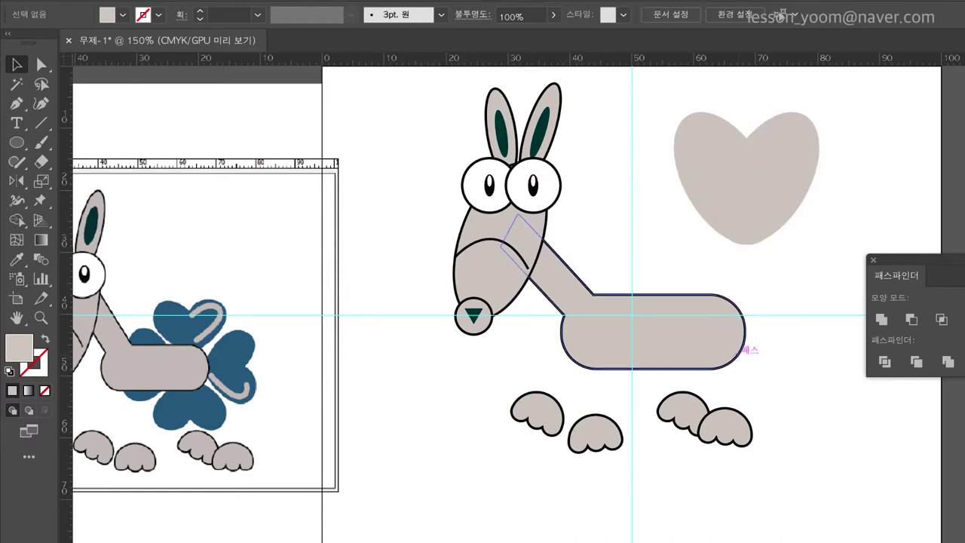
Unite both ellipses into one heart, squash it vertically, and move it down-left
drag(691, 86, 777, 174)
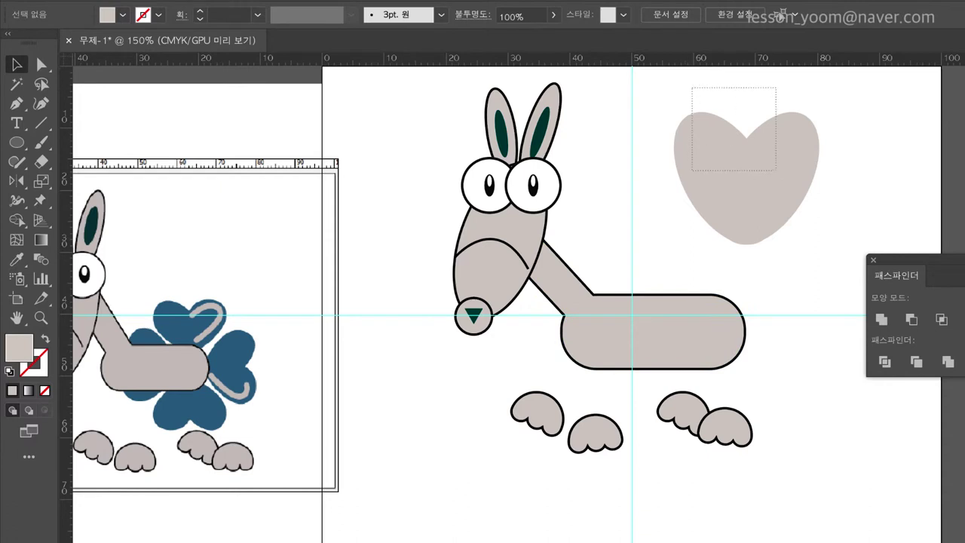
click(882, 319)
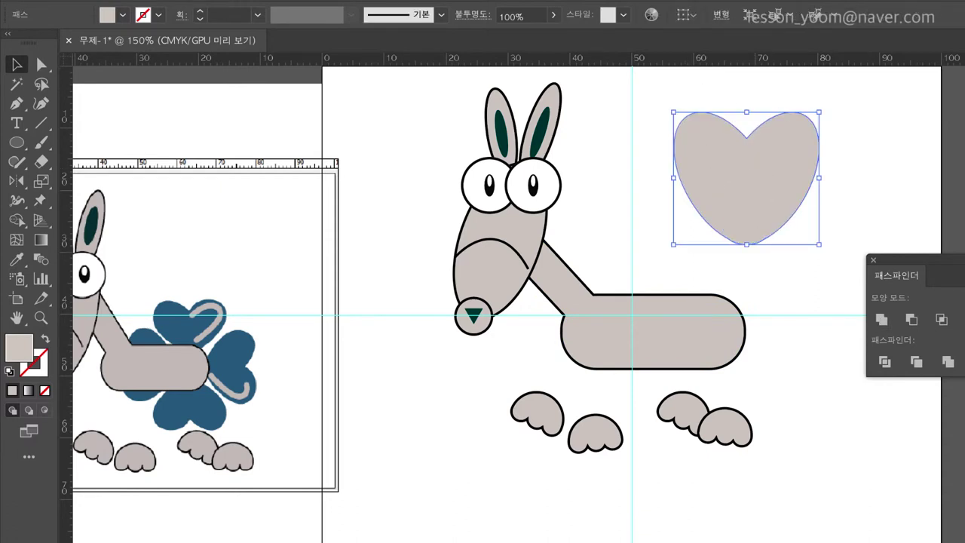
drag(746, 112, 747, 124)
key(ctrl+shift+a)
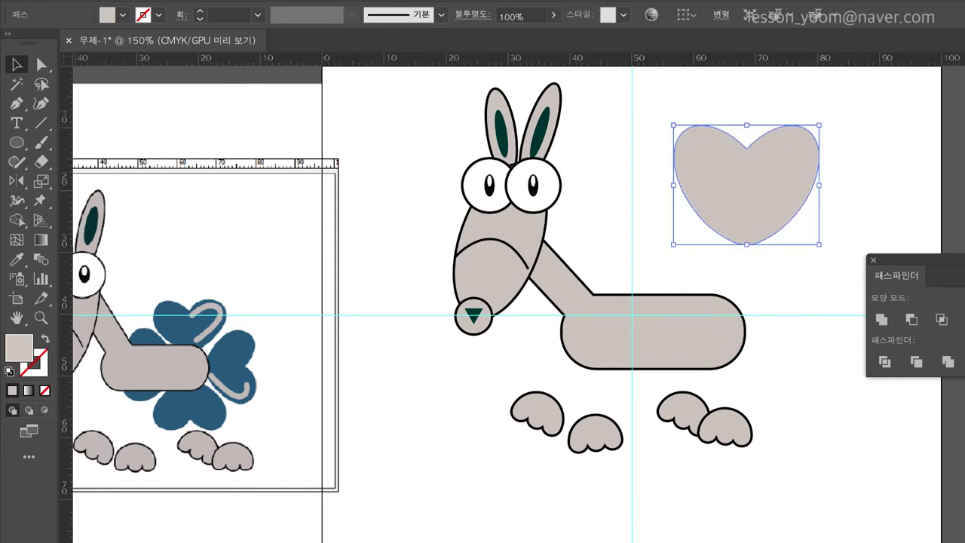
drag(748, 184, 690, 212)
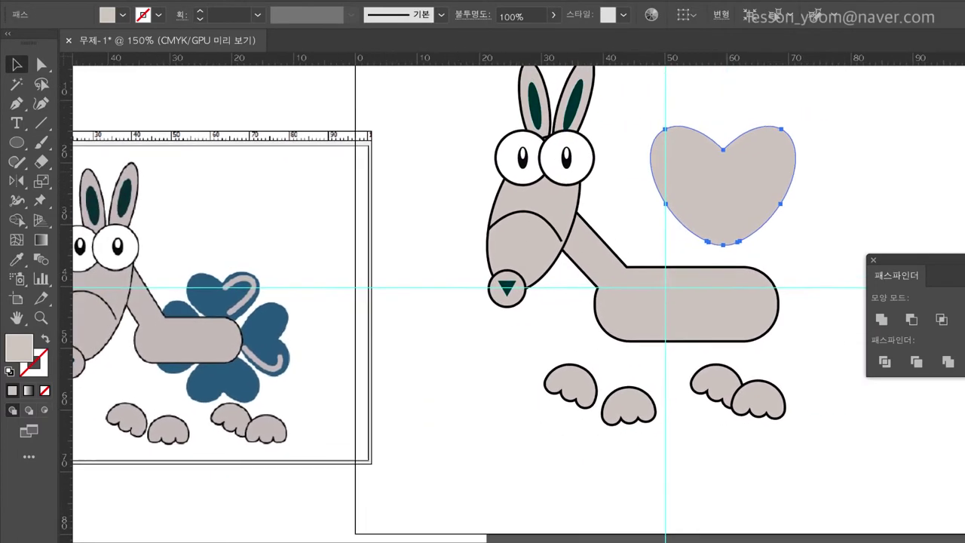
Copy the heart at 90° steps around a pivot below it, making four hearts
scroll(653, 277, right, 2)
drag(653, 277, 739, 200)
drag(16, 181, 87, 200)
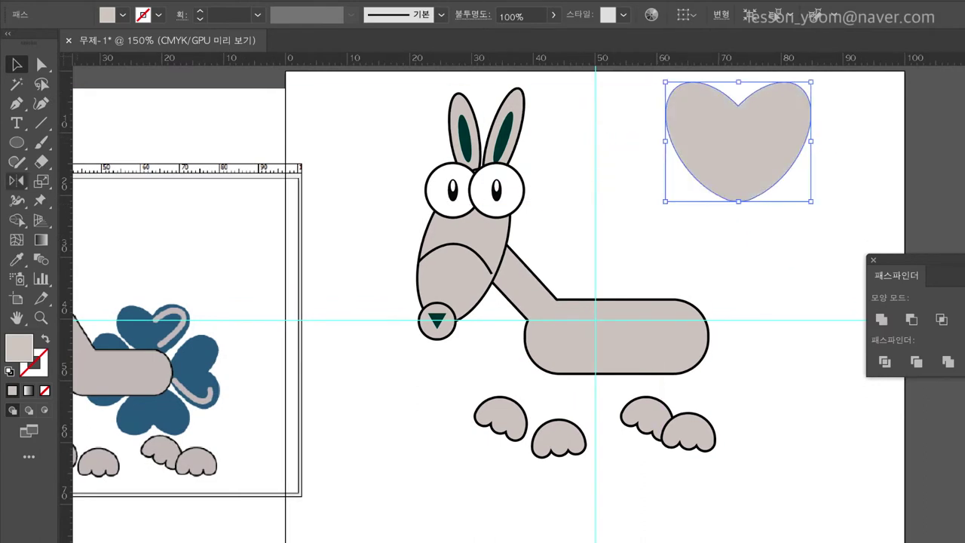
key(r)
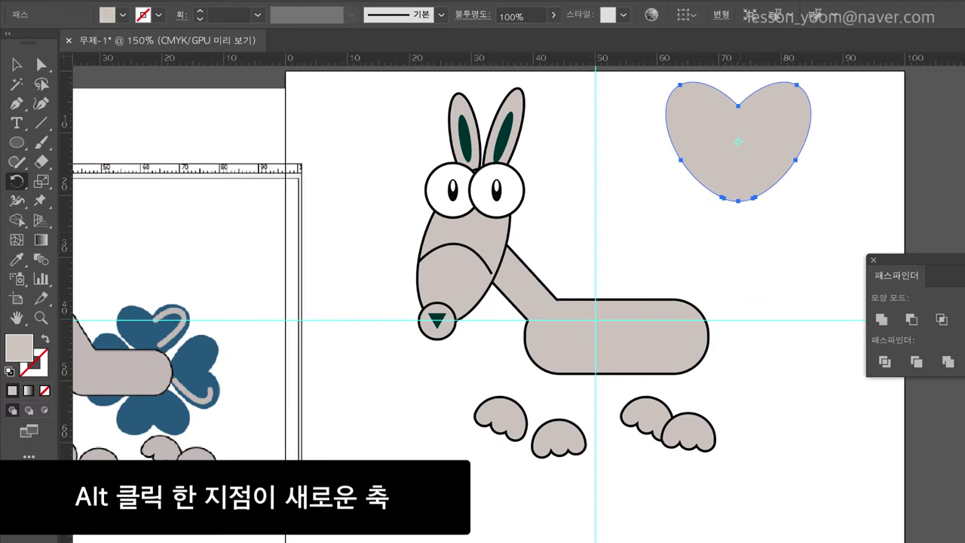
alt+click(741, 230)
text(90)
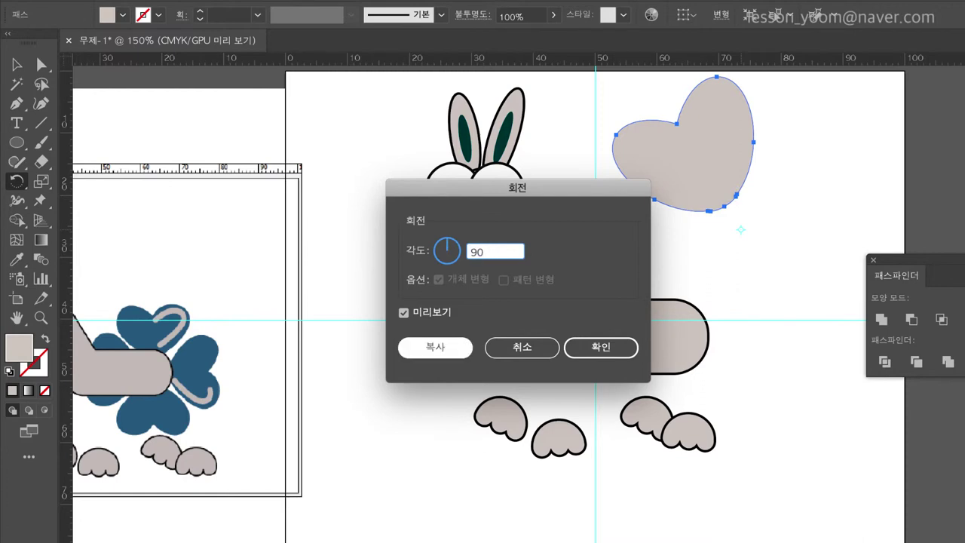
key(alt+Return)
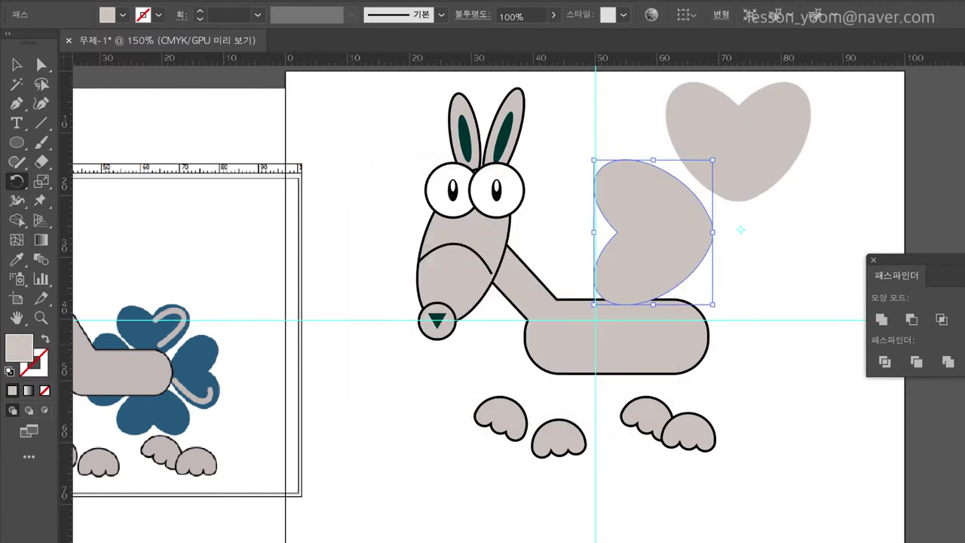
key(ctrl+d)
key(ctrl+d)
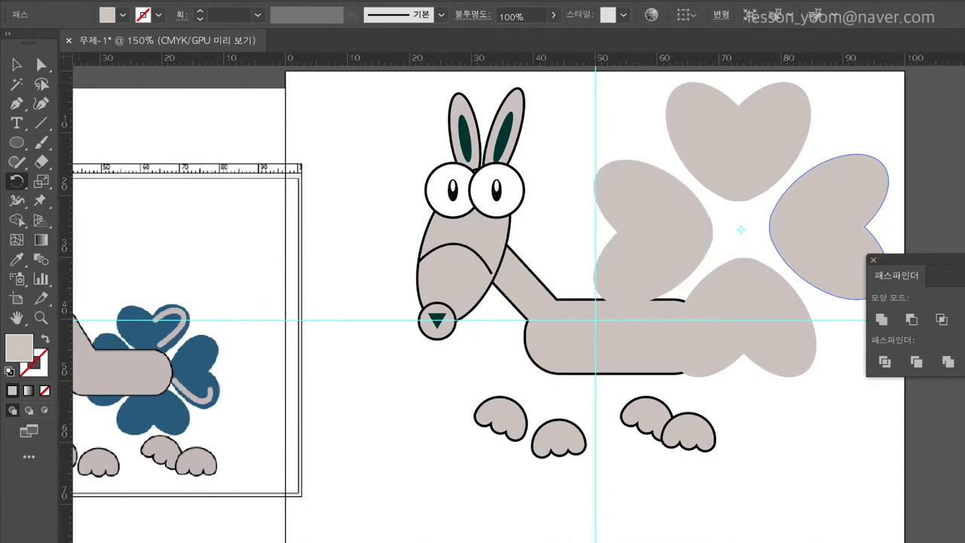
Select all four hearts and move them down-left onto the body's rear
key(v)
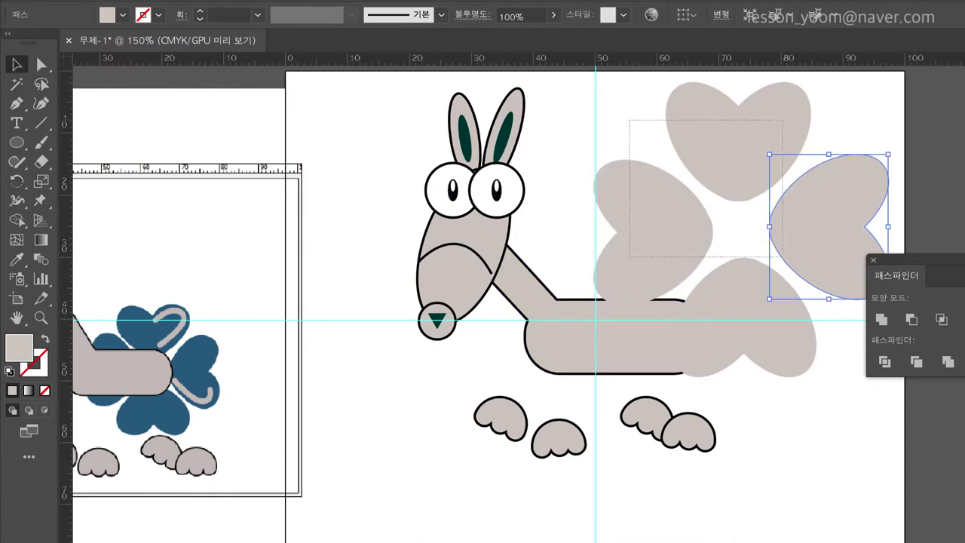
key(ctrl+a)
drag(775, 276, 708, 334)
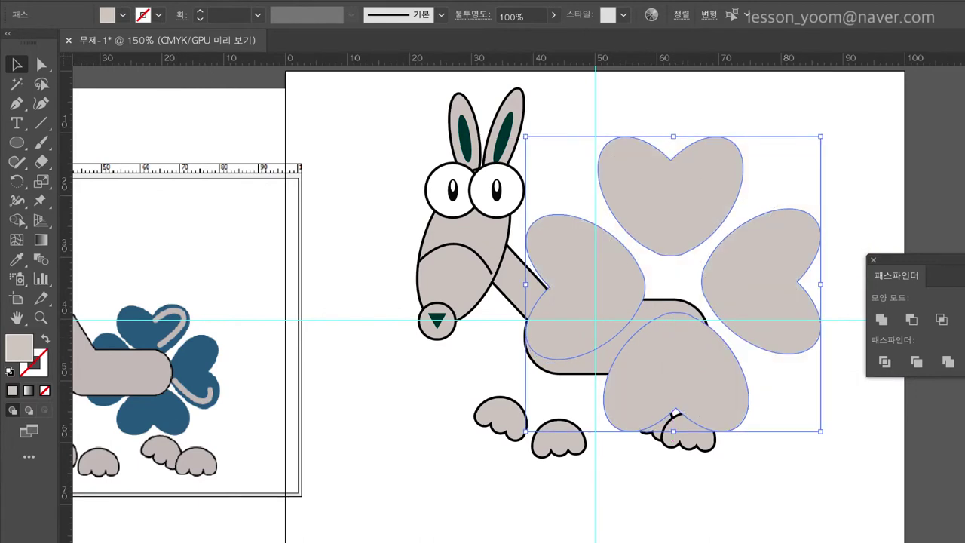
Group the four hearts and scale the clover to about 37 mm over the body's rear
right_click(709, 191)
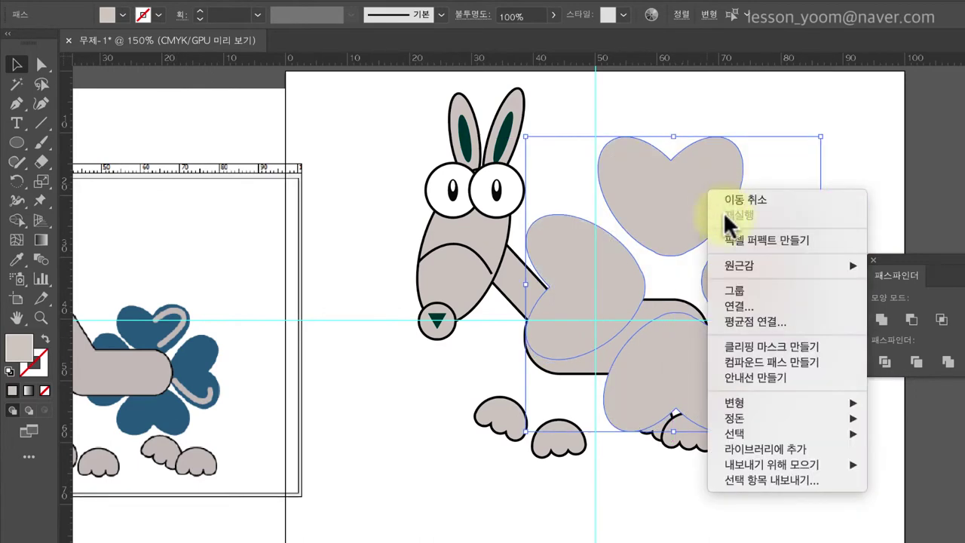
click(769, 292)
drag(820, 138, 732, 222)
drag(689, 264, 751, 241)
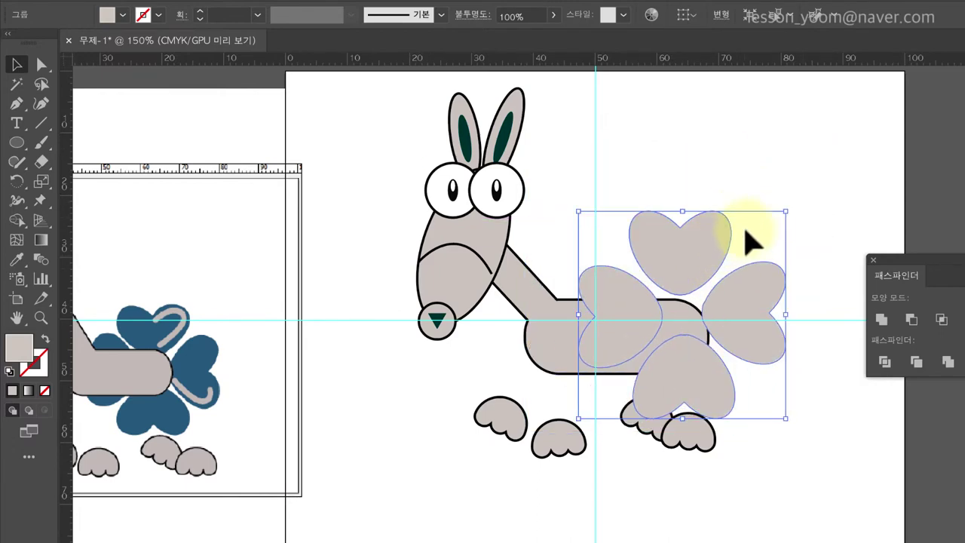
drag(790, 214, 796, 202)
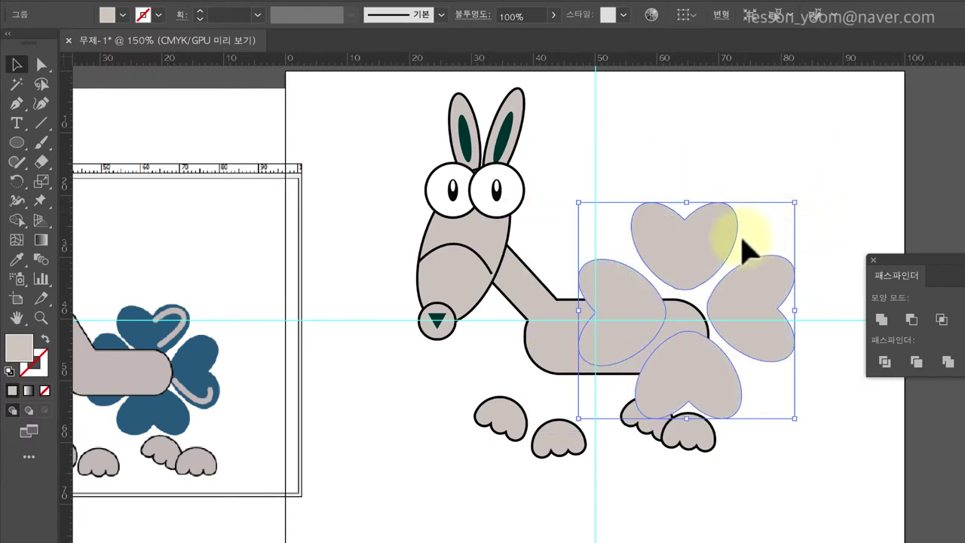
drag(705, 263, 706, 261)
Send the clover tail to the back, behind the body
right_click(715, 262)
mouse_move(792, 438)
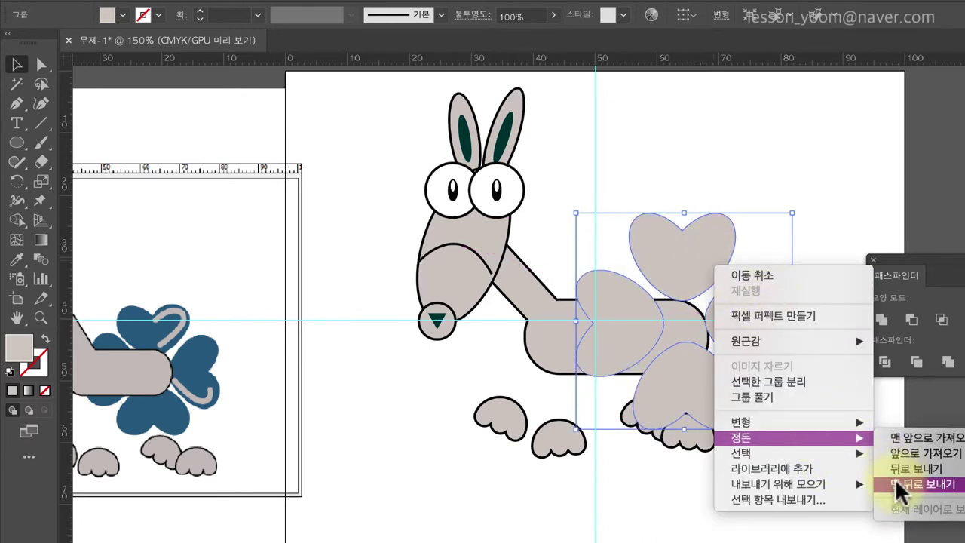
click(921, 484)
click(805, 526)
Lower the right pair of paws and pan to check against the reference image
click(679, 438)
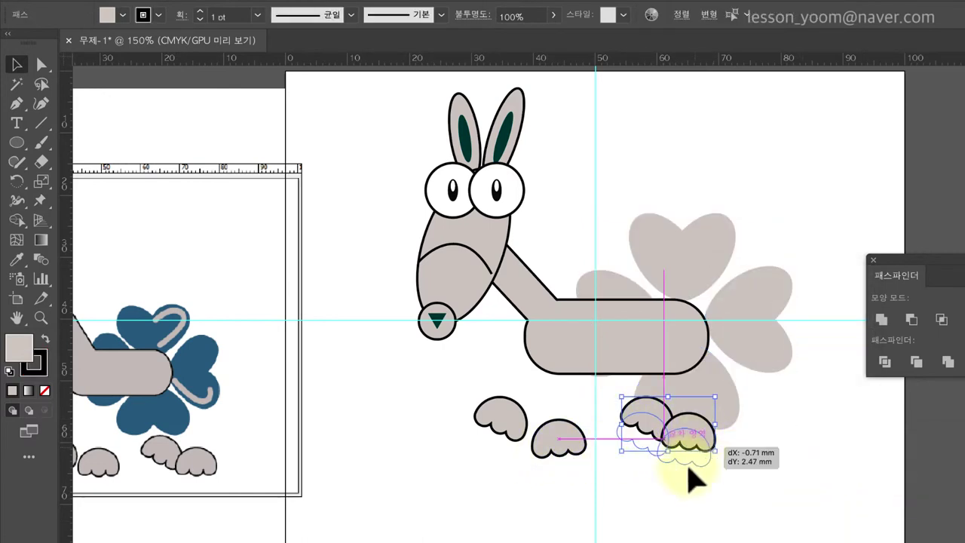
mouse_move(695, 439)
mouse_down()
mouse_move(684, 476)
mouse_move(694, 491)
mouse_up()
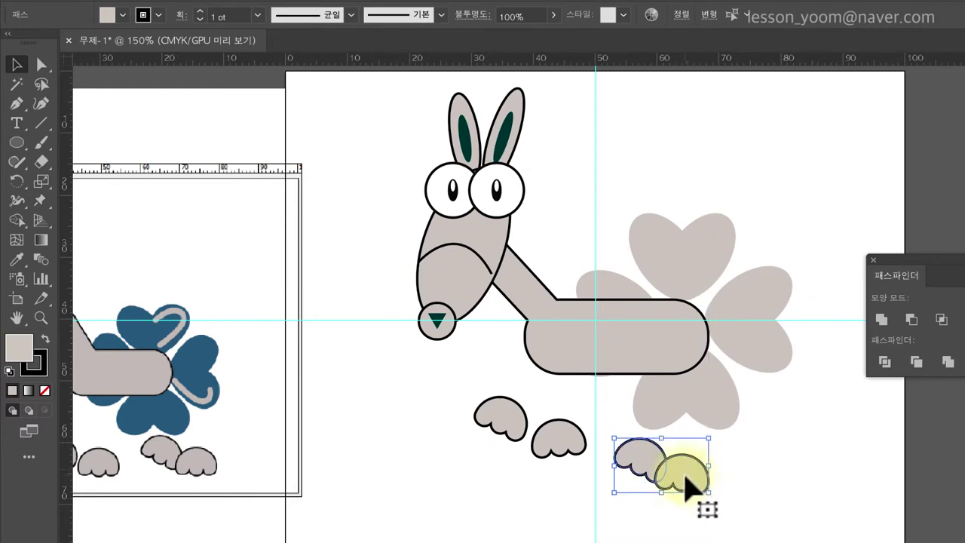
click(754, 485)
mouse_move(555, 410)
mouse_down()
mouse_move(660, 343)
mouse_move(679, 379)
mouse_up()
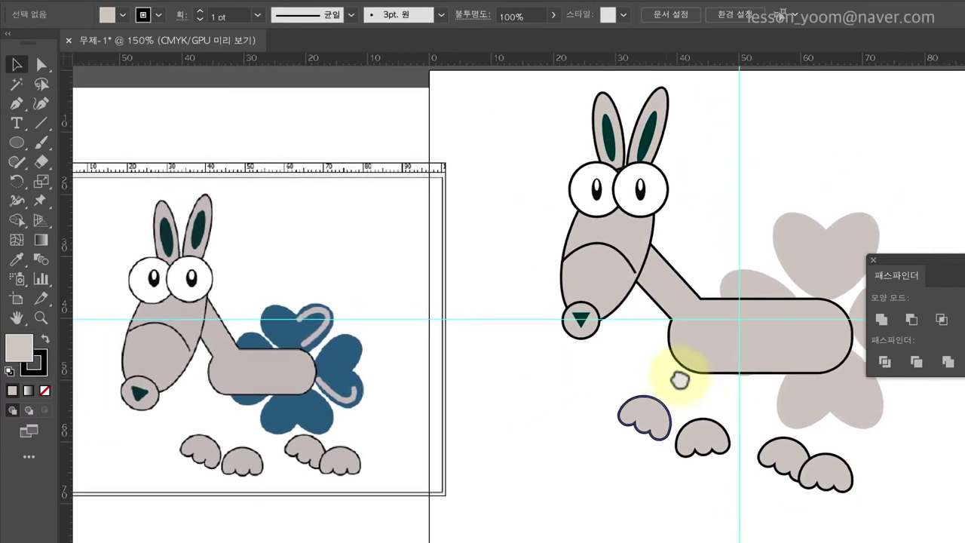
click(790, 240)
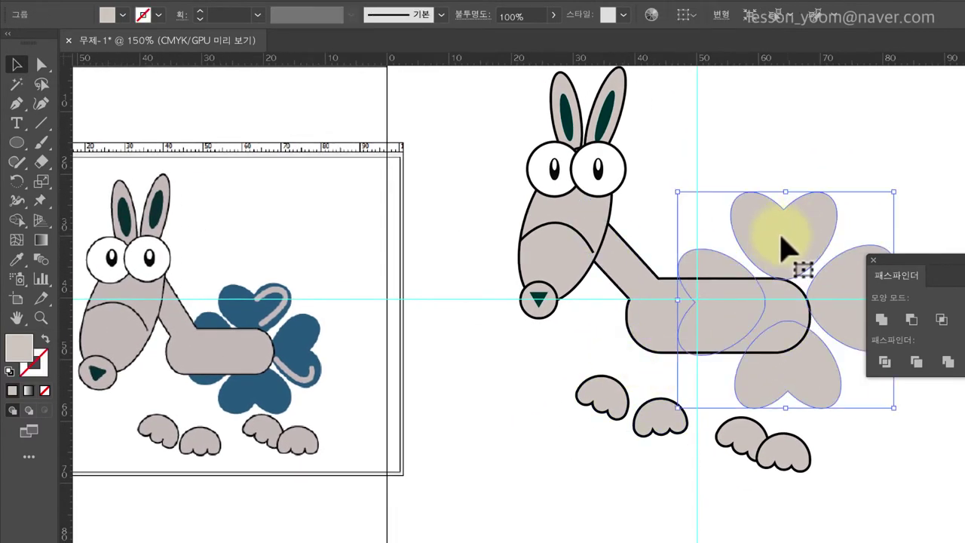
drag(485, 248, 743, 250)
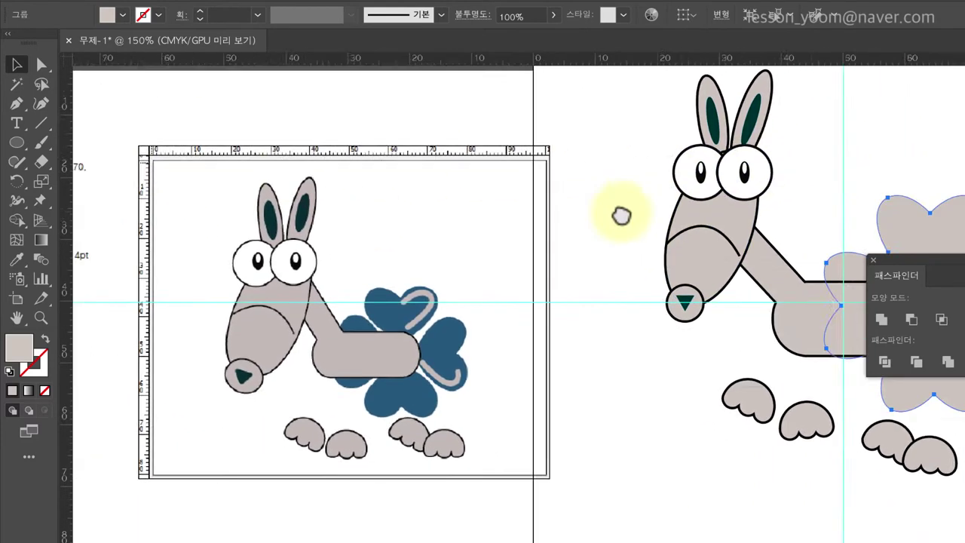
drag(807, 194, 491, 208)
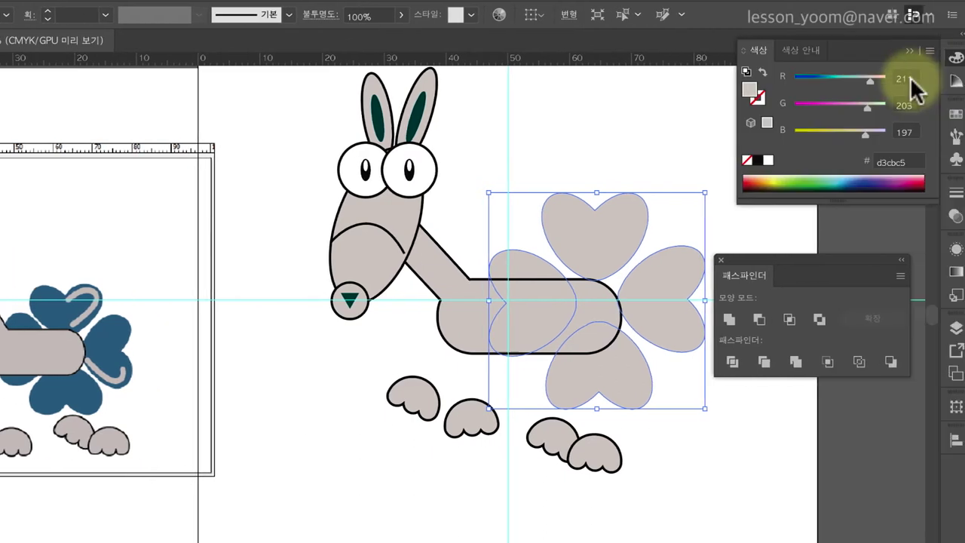
Fill the clover tail with dark blue C70 M30 Y0 K40, deselect it, and close the Color panel
click(913, 79)
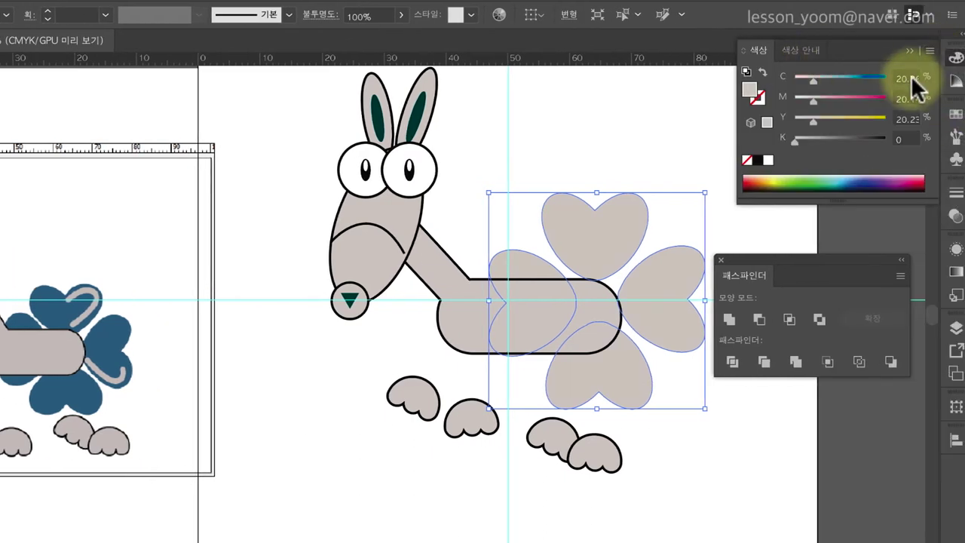
text(70)
key(Tab)
text(30)
key(Tab)
text(0)
key(Tab)
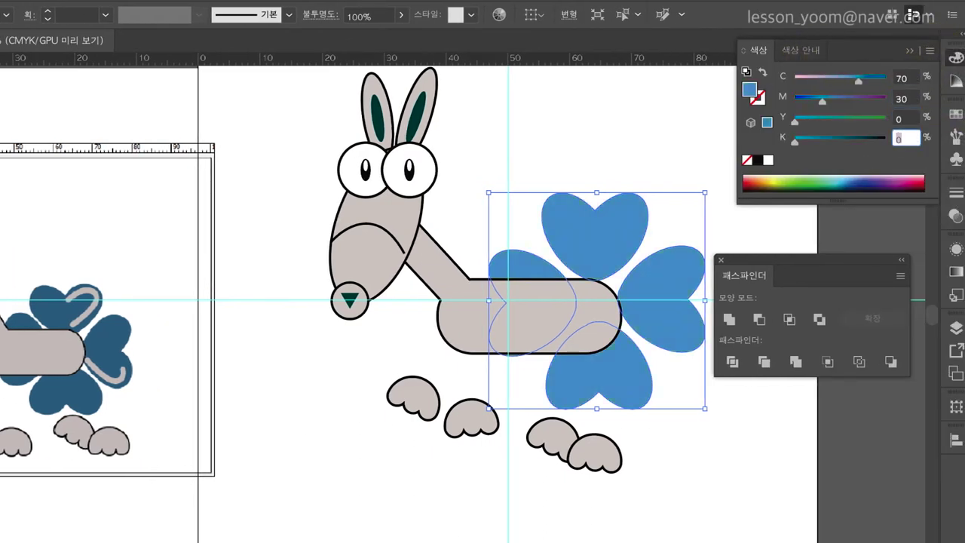
text(40)
key(Return)
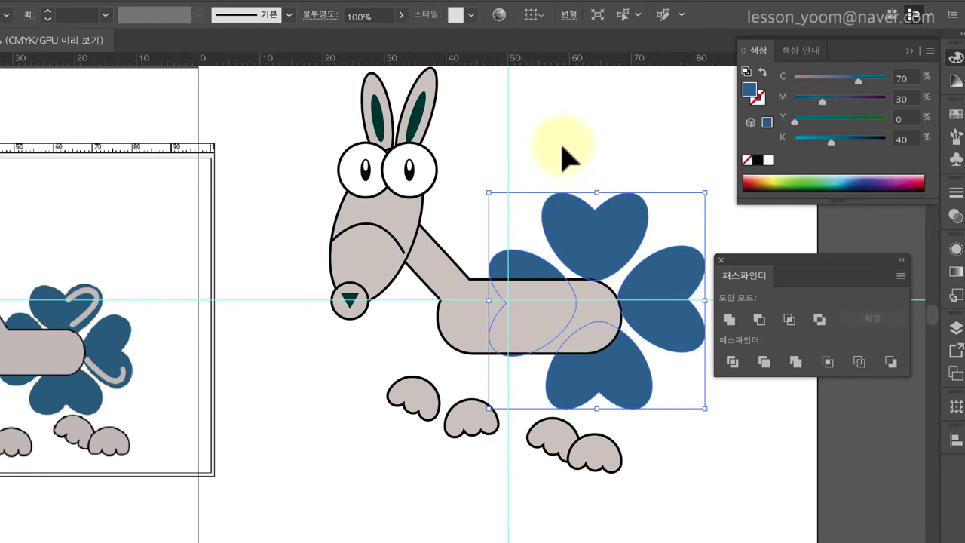
click(562, 155)
click(910, 50)
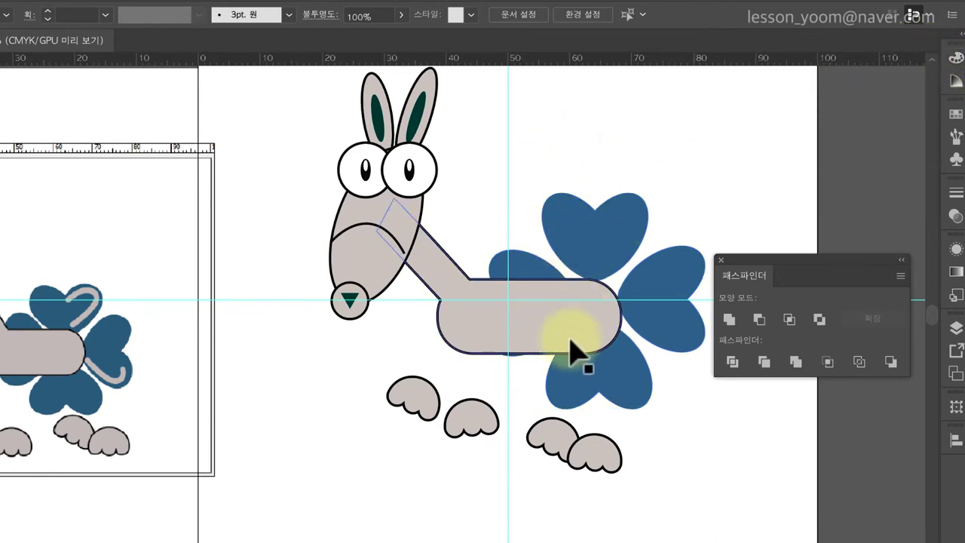
Move the two left paws slightly lower
mouse_move(457, 420)
mouse_down()
mouse_move(478, 445)
mouse_move(474, 466)
mouse_up()
click(22, 312)
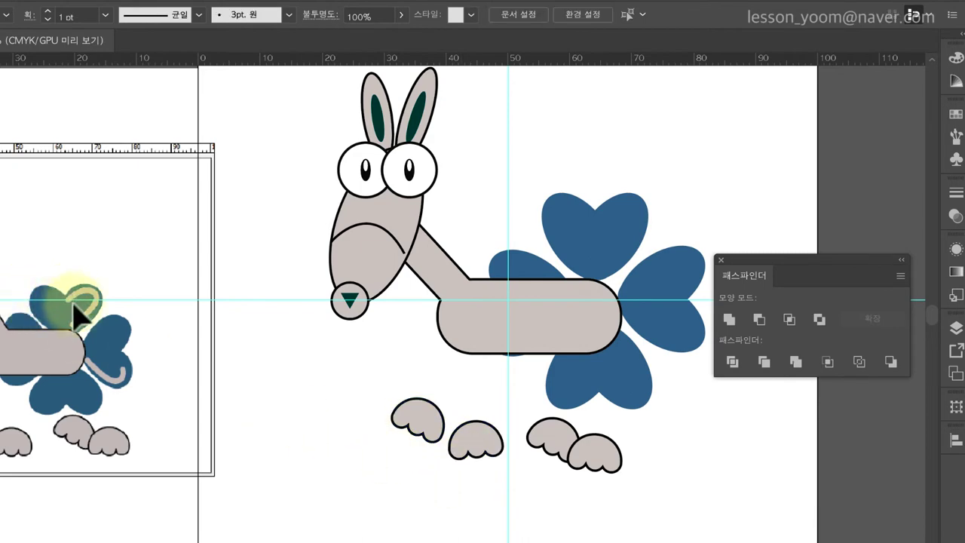
drag(476, 296, 377, 291)
scroll(377, 292, up, 2)
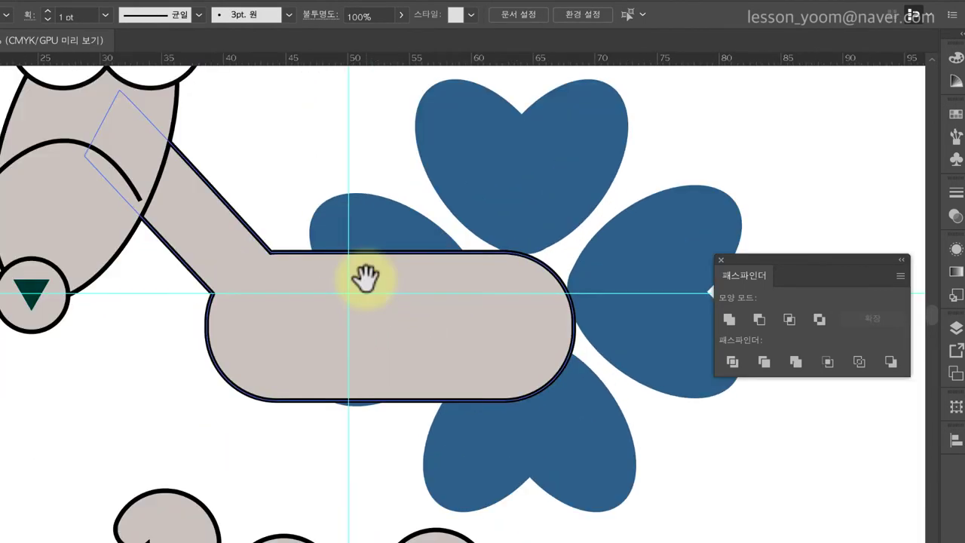
drag(577, 263, 483, 313)
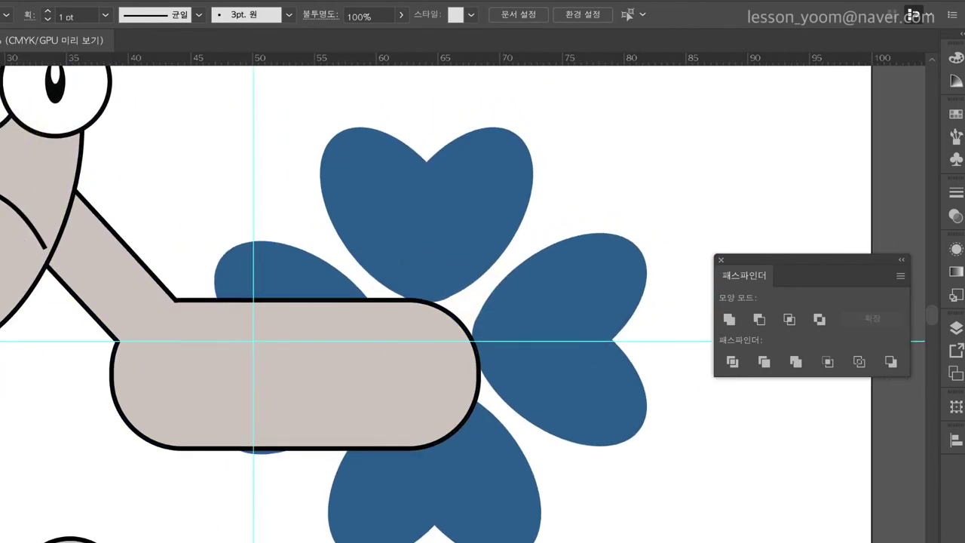
Draw curved Pen highlight shapes on the top and right clover hearts
key(p)
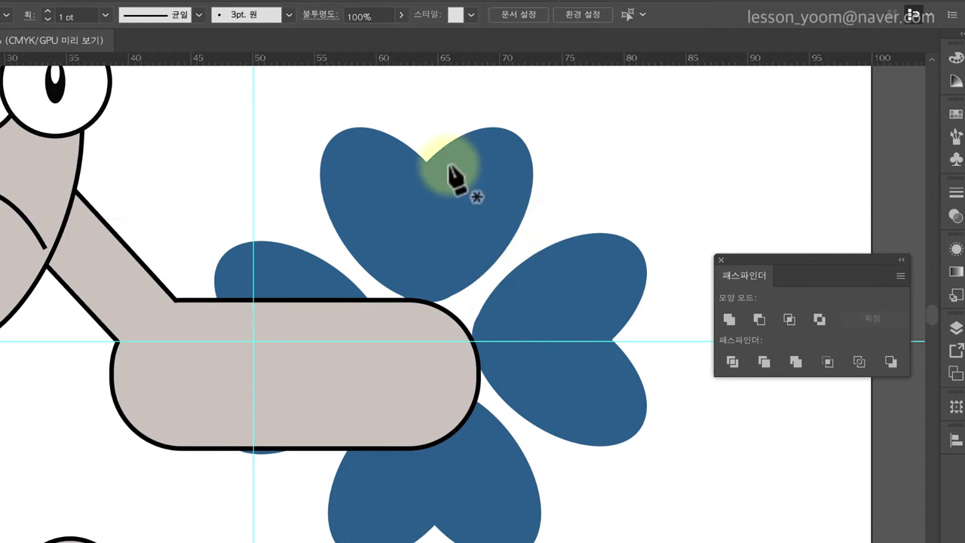
click(444, 172)
mouse_move(509, 164)
mouse_down()
mouse_move(528, 201)
mouse_move(511, 172)
mouse_move(436, 286)
mouse_move(381, 325)
mouse_up()
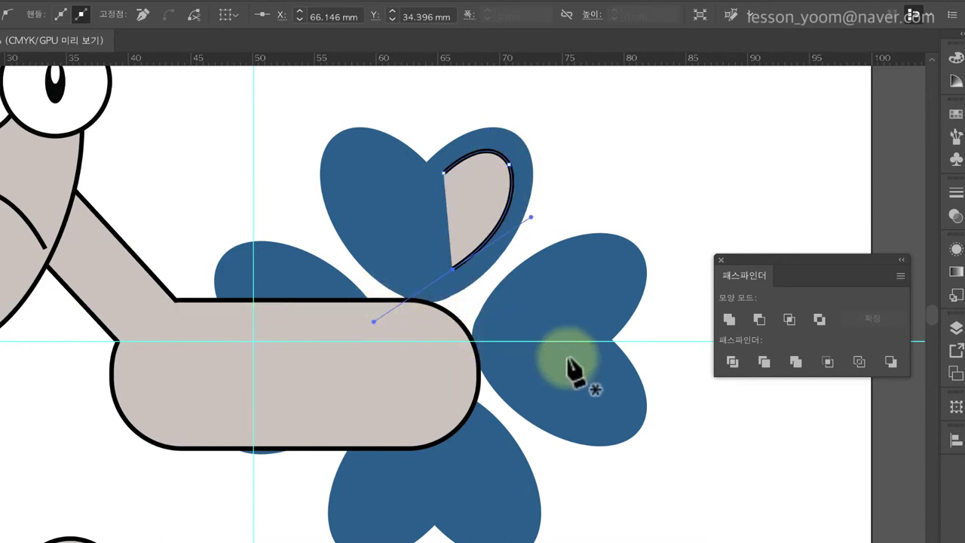
mouse_move(606, 365)
mouse_down()
mouse_move(615, 359)
mouse_move(602, 265)
mouse_move(600, 323)
mouse_move(533, 337)
mouse_up()
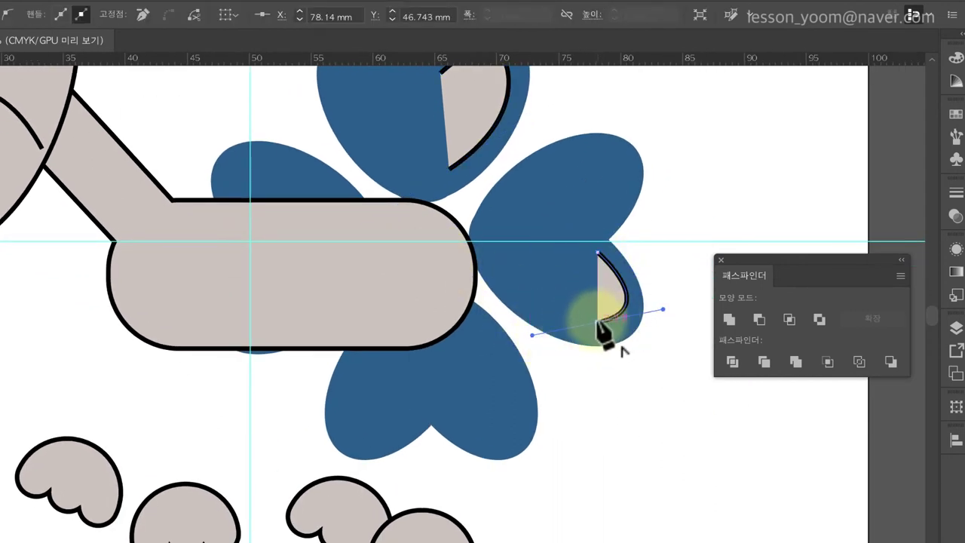
mouse_move(511, 263)
mouse_down()
mouse_move(495, 241)
mouse_move(518, 276)
mouse_move(492, 290)
mouse_up()
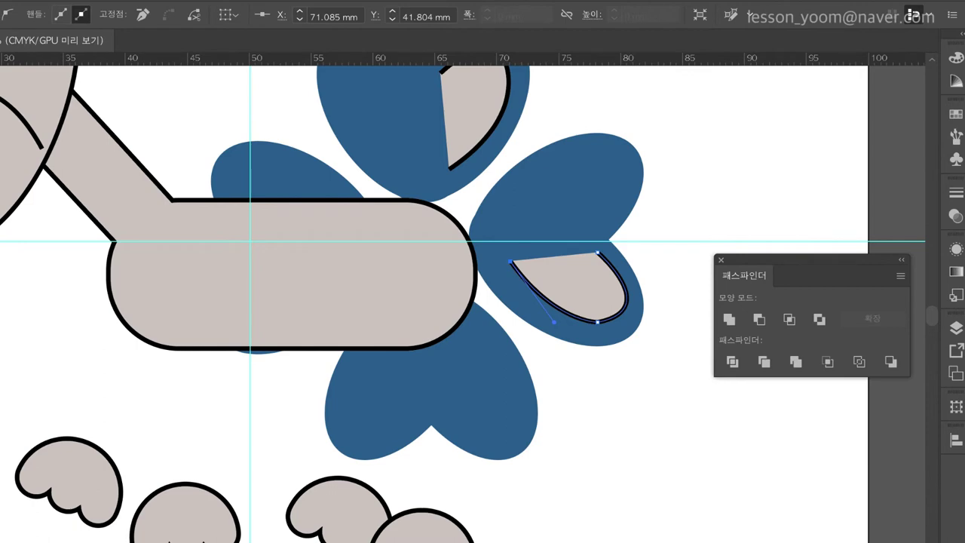
Pan across the canvas to compare the drawing with the reference image
scroll(551, 319, left, 3)
scroll(437, 280, left, 5)
scroll(437, 280, up, 2)
scroll(285, 222, left, 4)
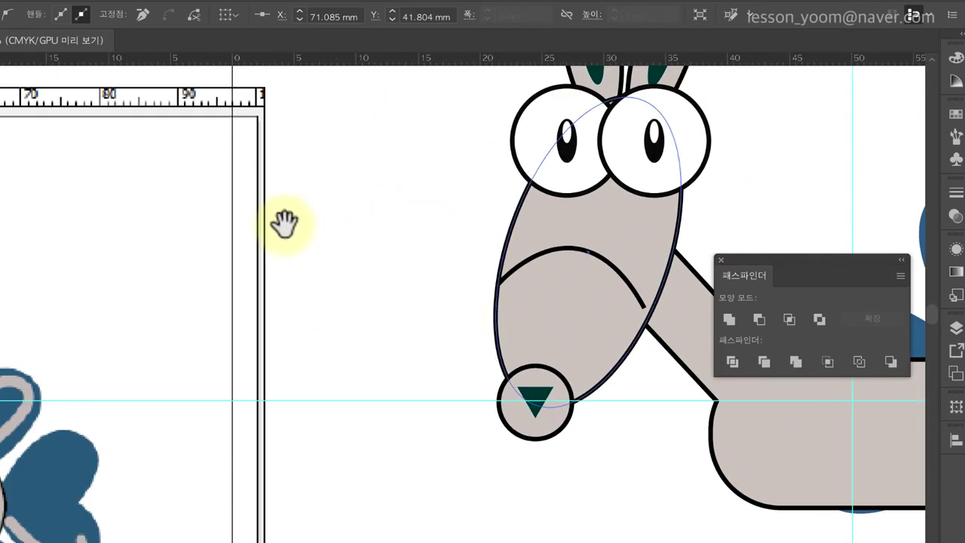
scroll(331, 226, down, 2)
scroll(370, 234, down, 2)
scroll(377, 237, down, 1)
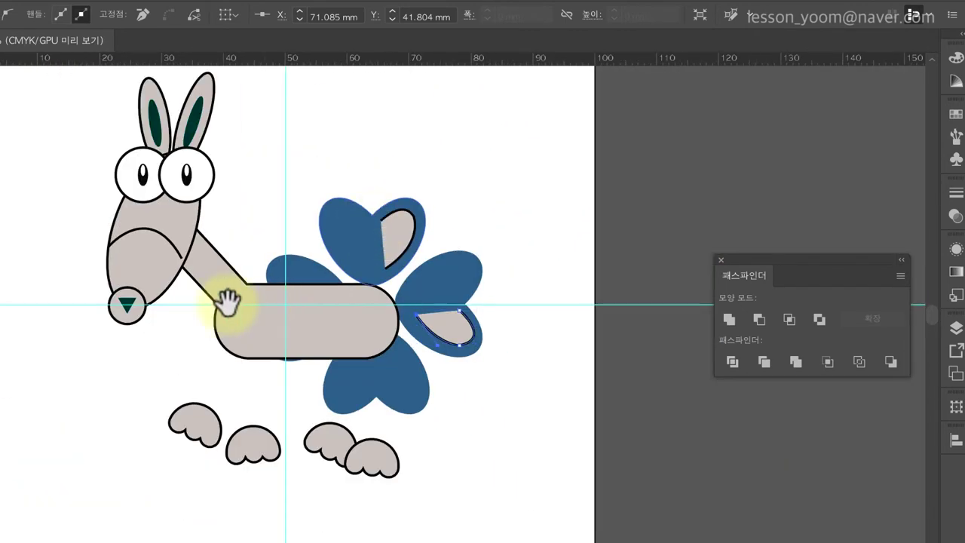
scroll(228, 302, left, 4)
scroll(264, 287, left, 3)
scroll(264, 286, up, 1)
drag(18, 317, 85, 301)
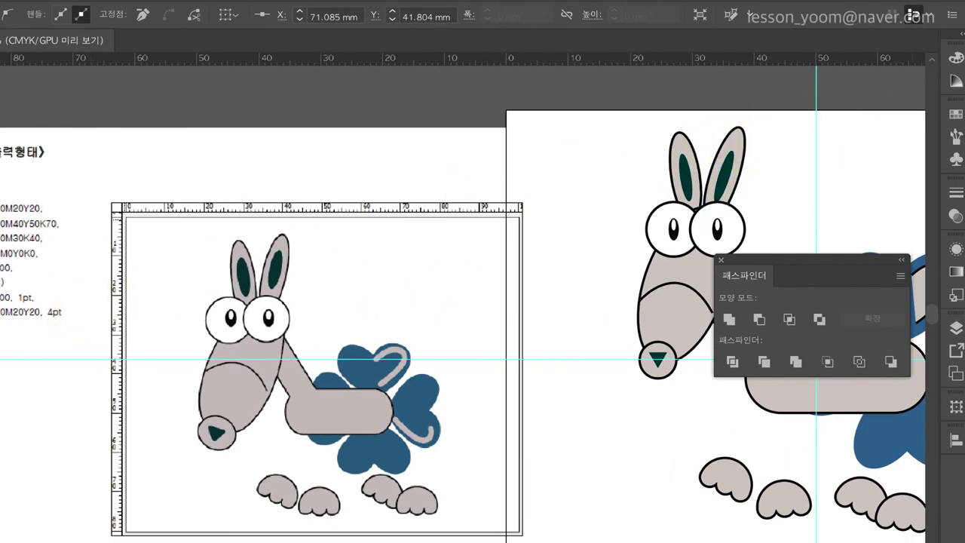
In the Color panel, swap fill and stroke and set the fill to None, leaving a light grey stroke
click(956, 59)
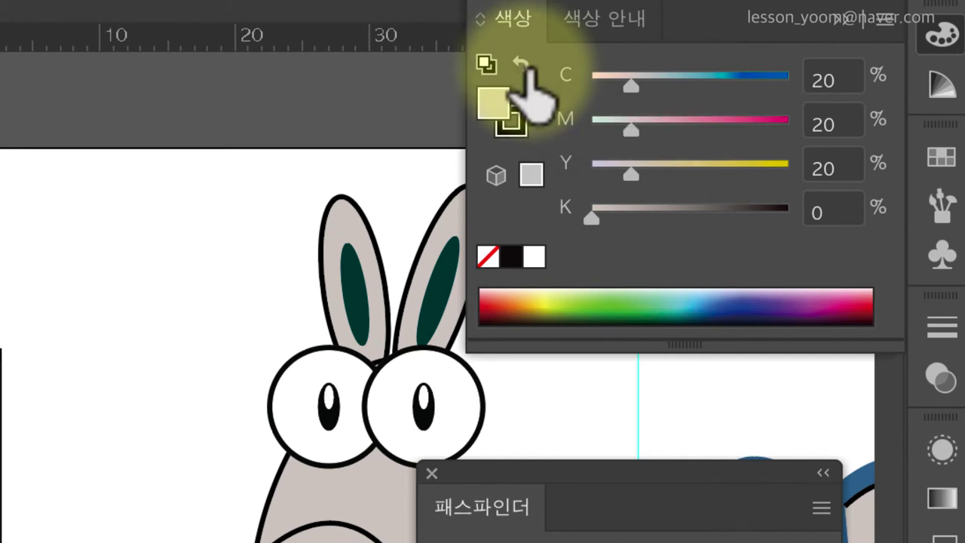
click(521, 65)
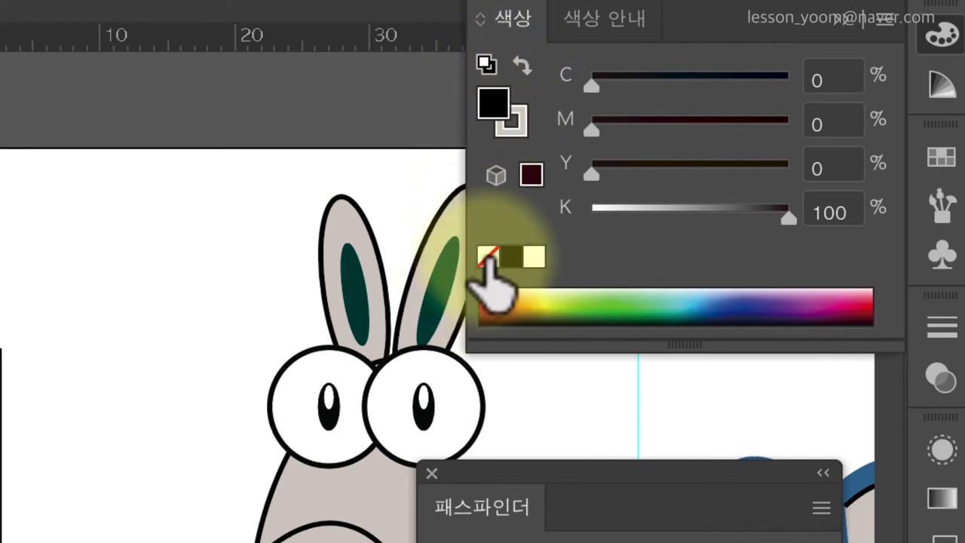
click(487, 258)
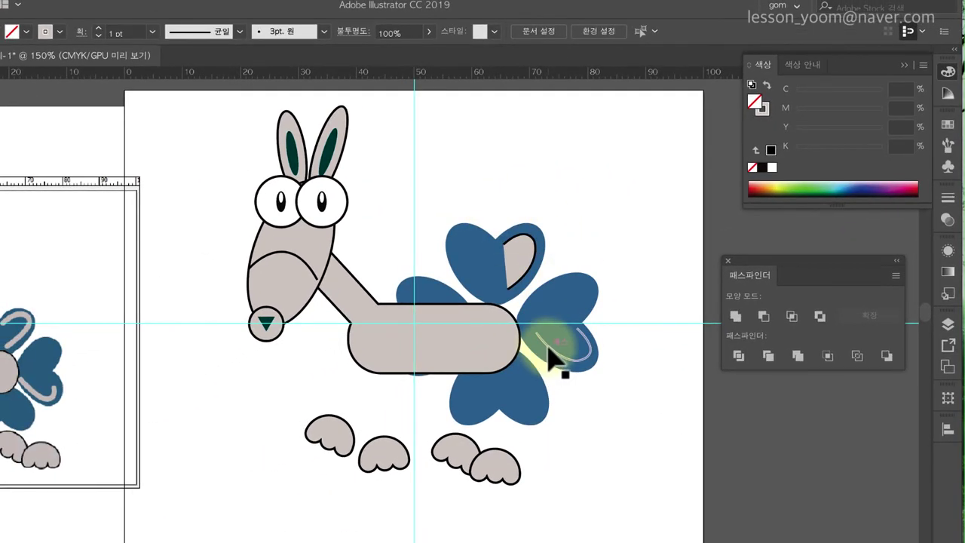
Draw a curved highlight line on the right clover heart and thicken it to 4 pt
drag(549, 350, 582, 362)
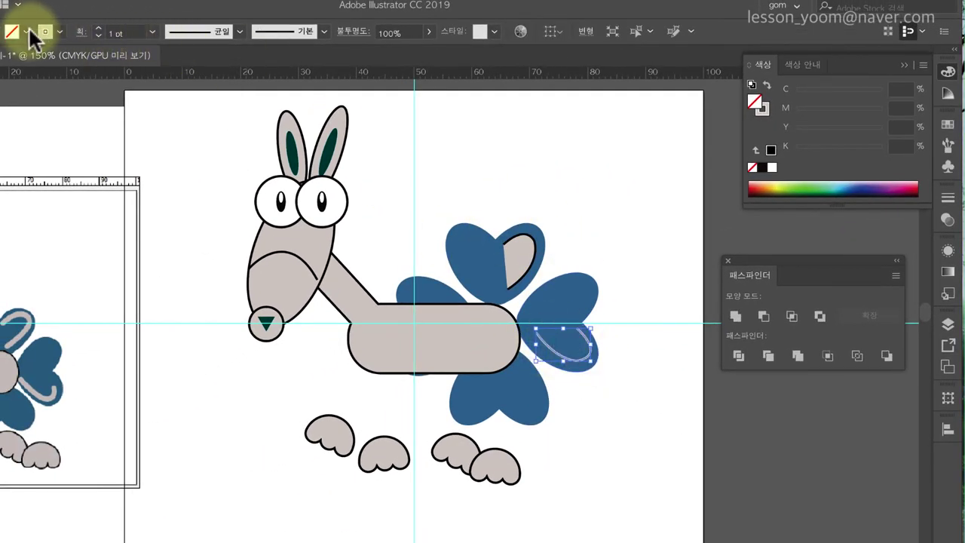
click(98, 27)
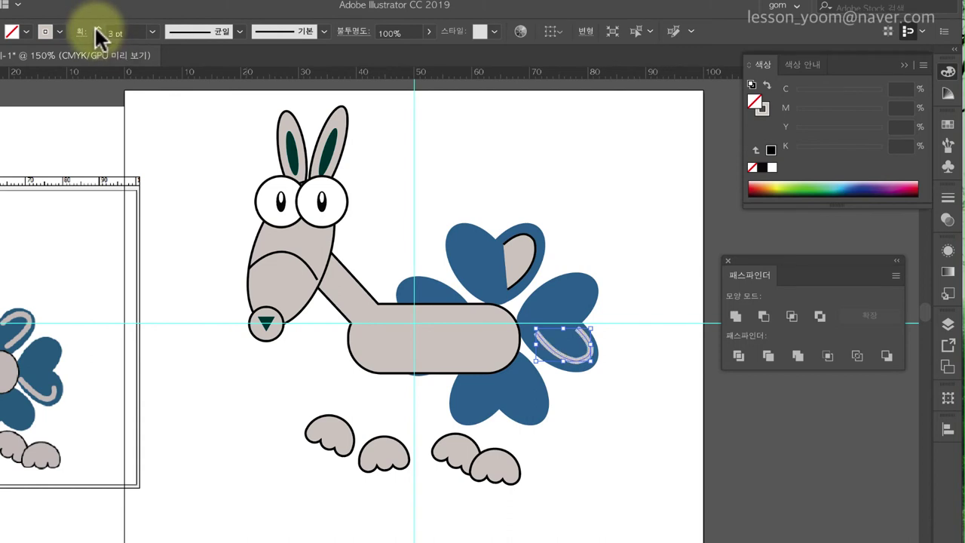
click(98, 27)
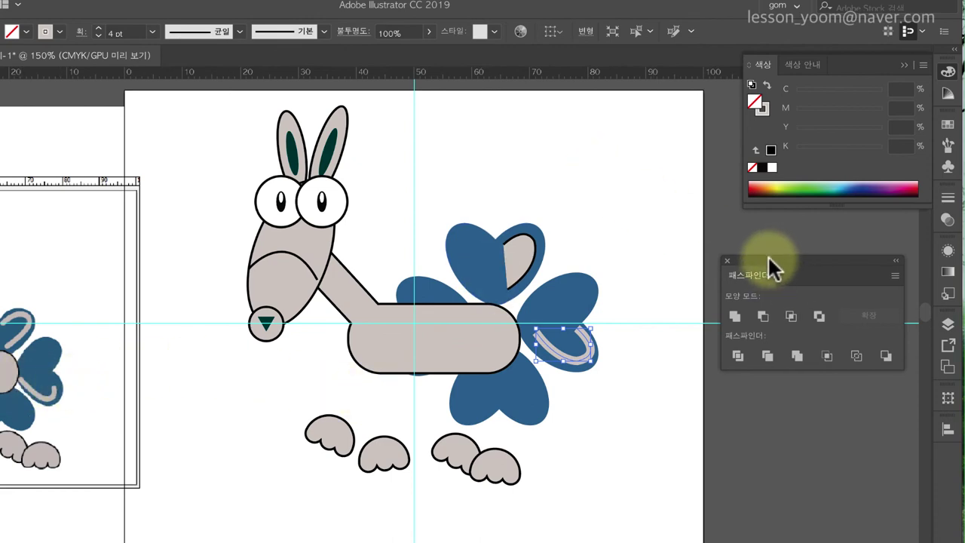
Give the highlight line rounded caps, then select the top heart's highlight shape
drag(770, 260, 749, 397)
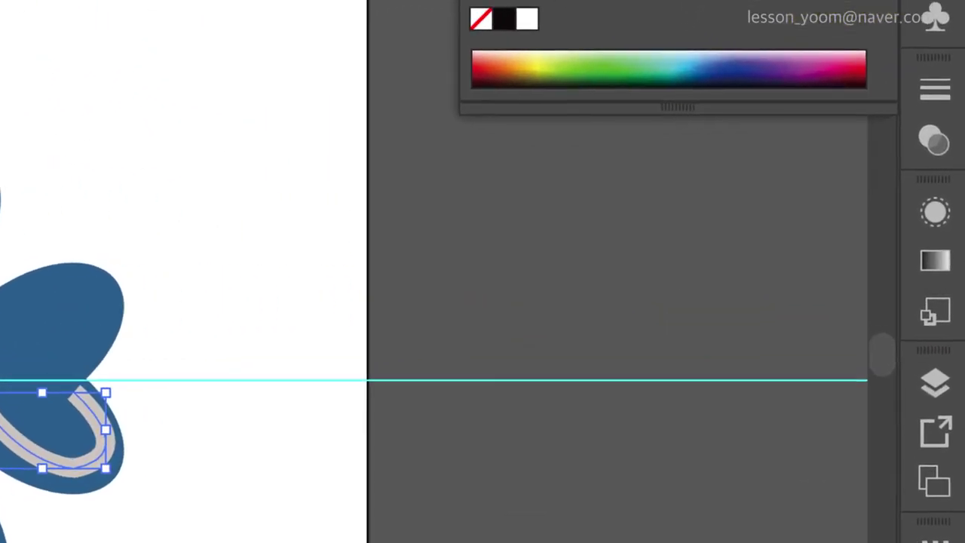
click(932, 90)
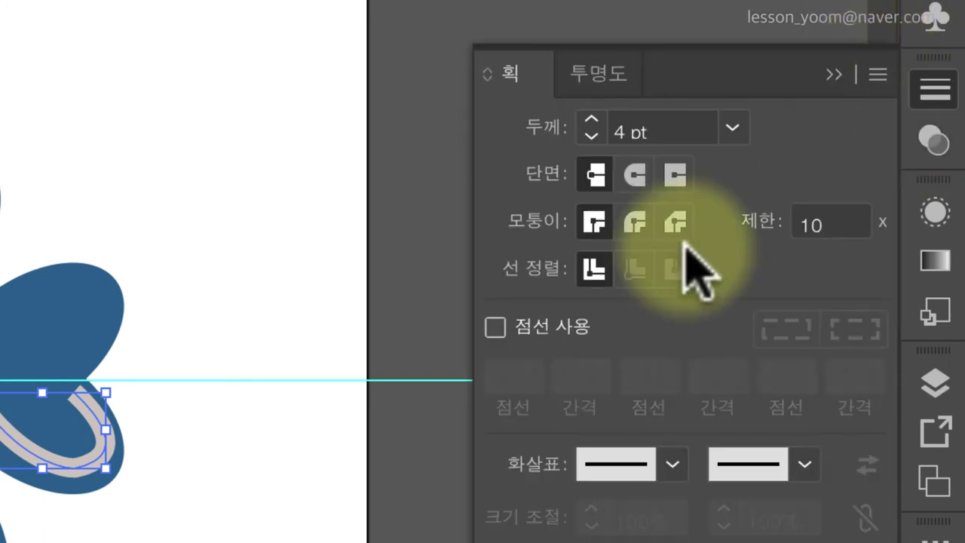
click(636, 175)
click(257, 531)
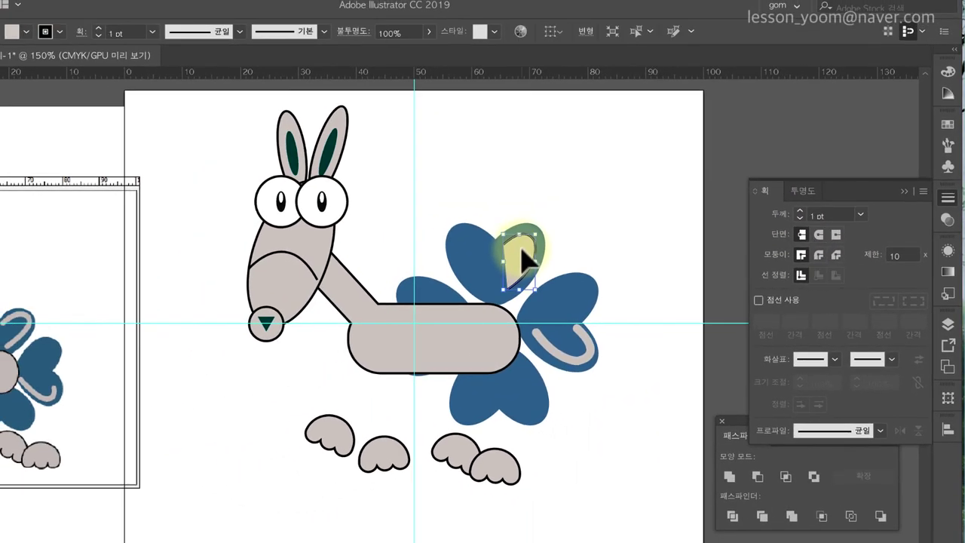
click(510, 256)
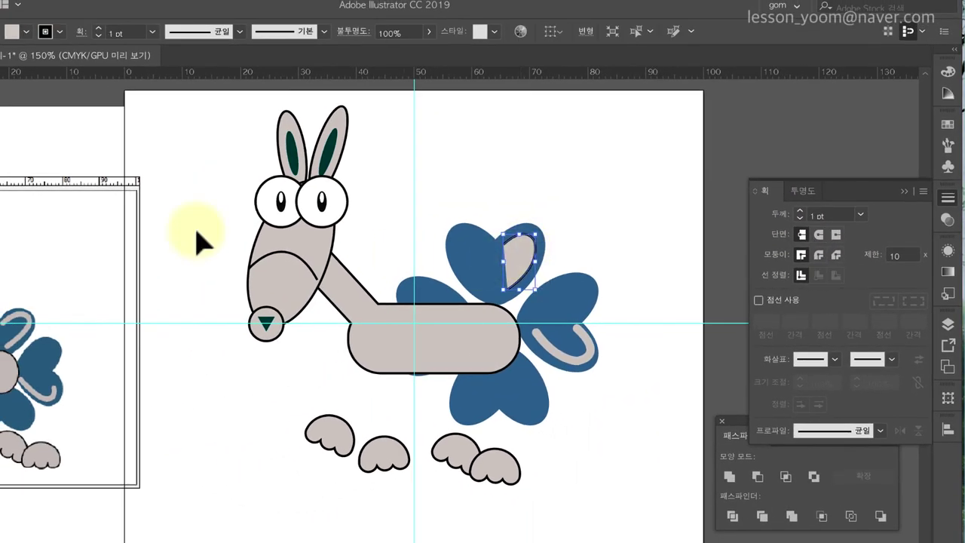
Use the Eyedropper to give the top heart's highlight the right one's 4 pt light grey rounded stroke
click(577, 359)
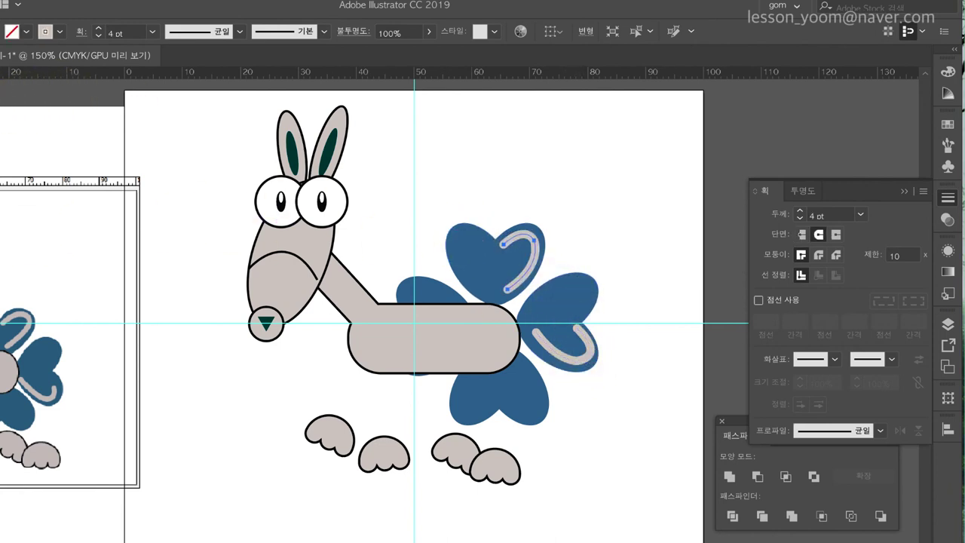
click(508, 262)
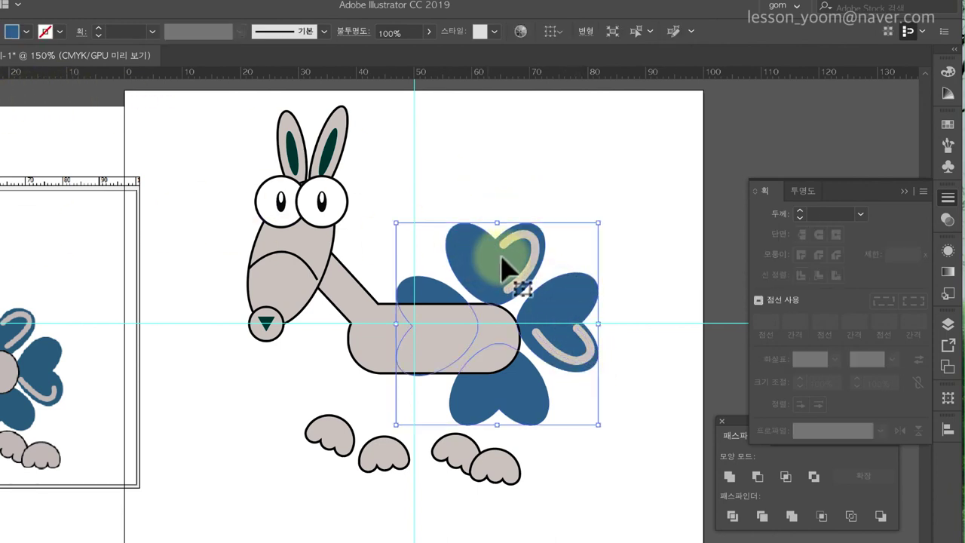
click(578, 205)
Group the clover tail with its highlights, then zoom out to view the whole drawing
click(537, 245)
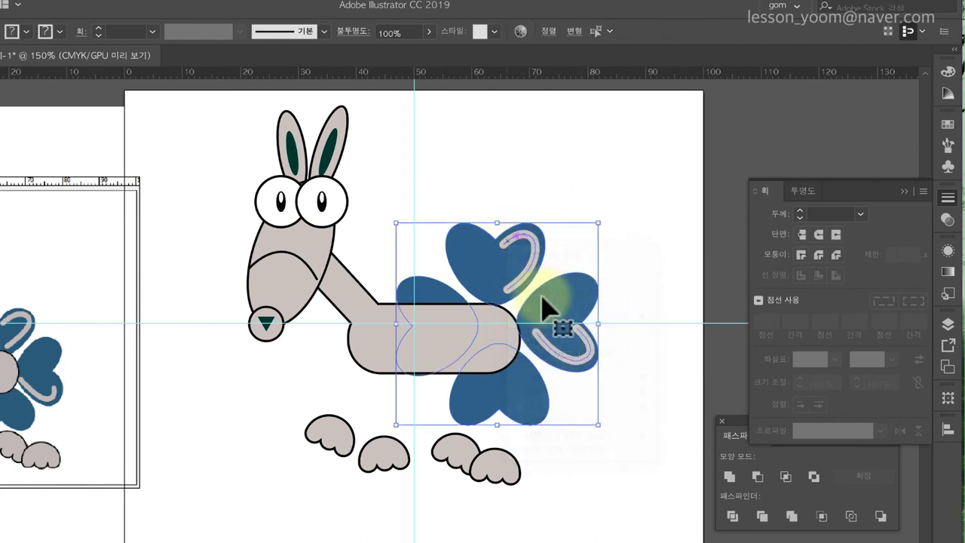
right_click(520, 254)
click(550, 341)
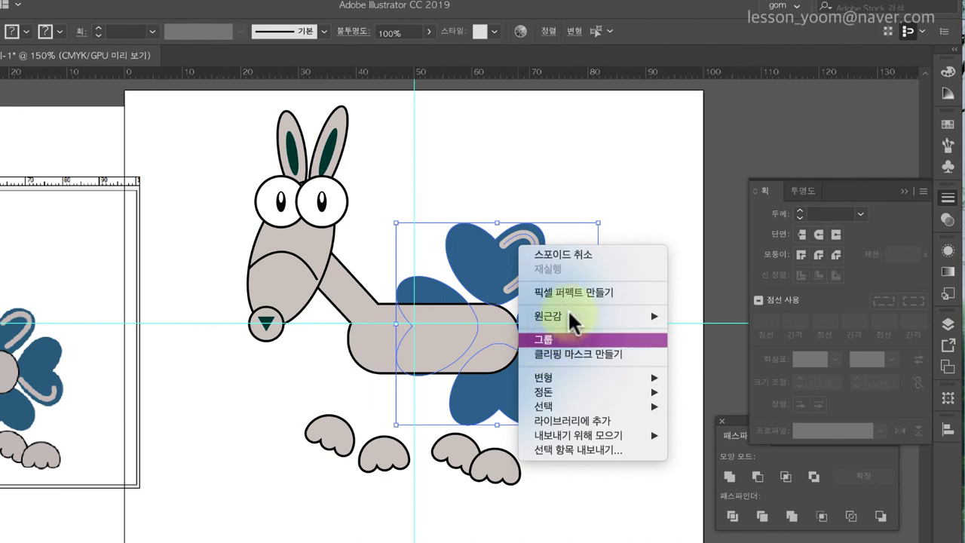
click(690, 216)
key(ctrl+minus)
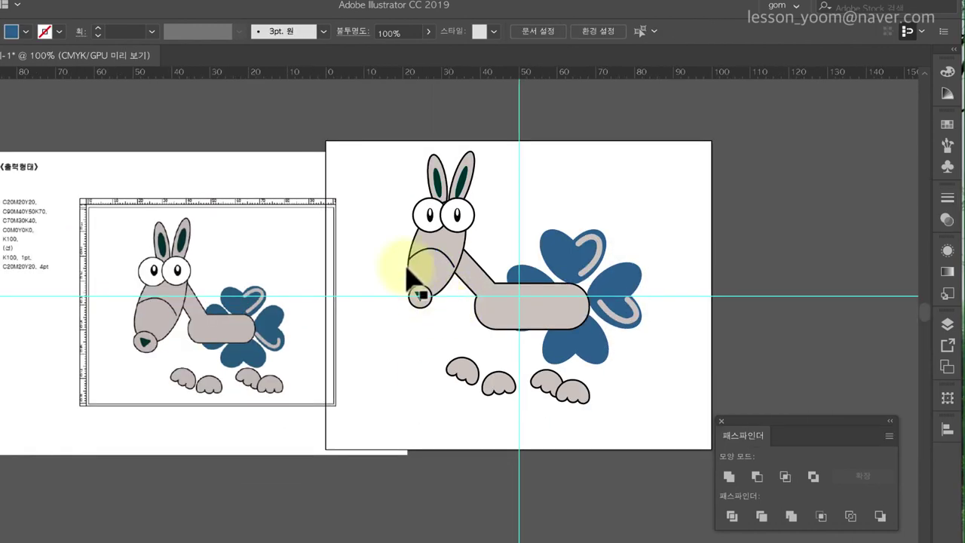
drag(560, 311, 567, 348)
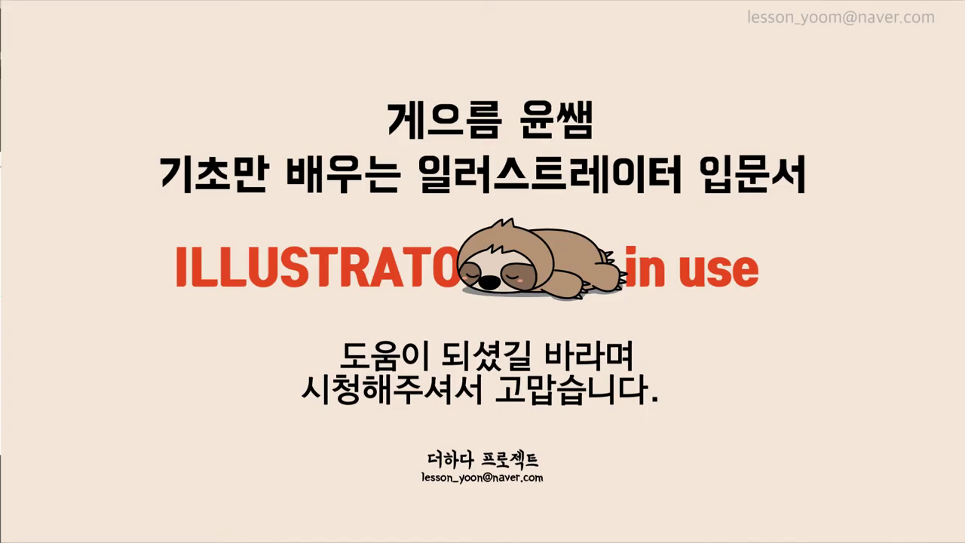